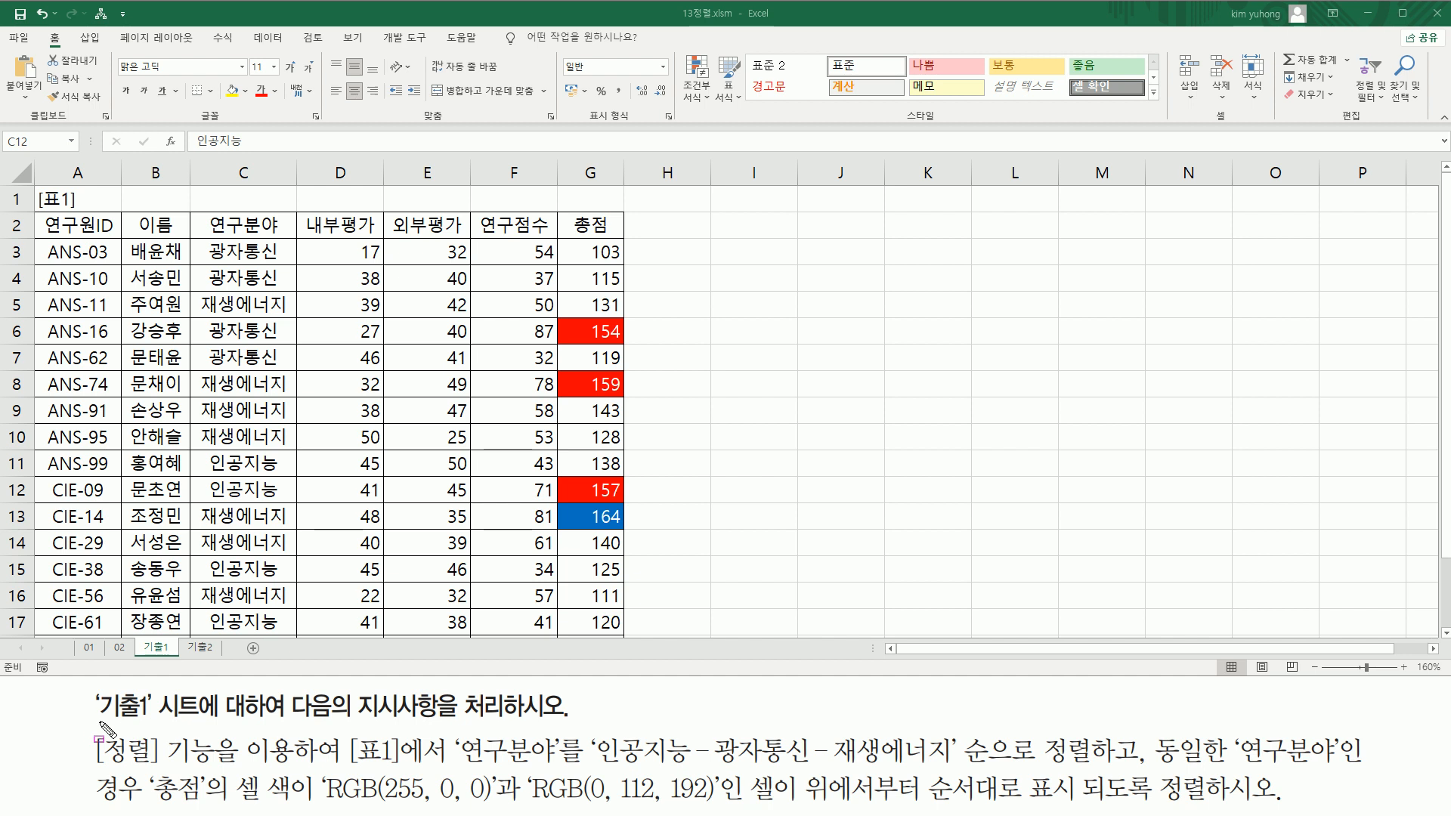
# Step: Review the sorting instructions for [표1] on the 기출1 sheet and the coloured cells in the 총점 column
pyautogui.moveTo(97, 722); pyautogui.dragTo(203, 689)
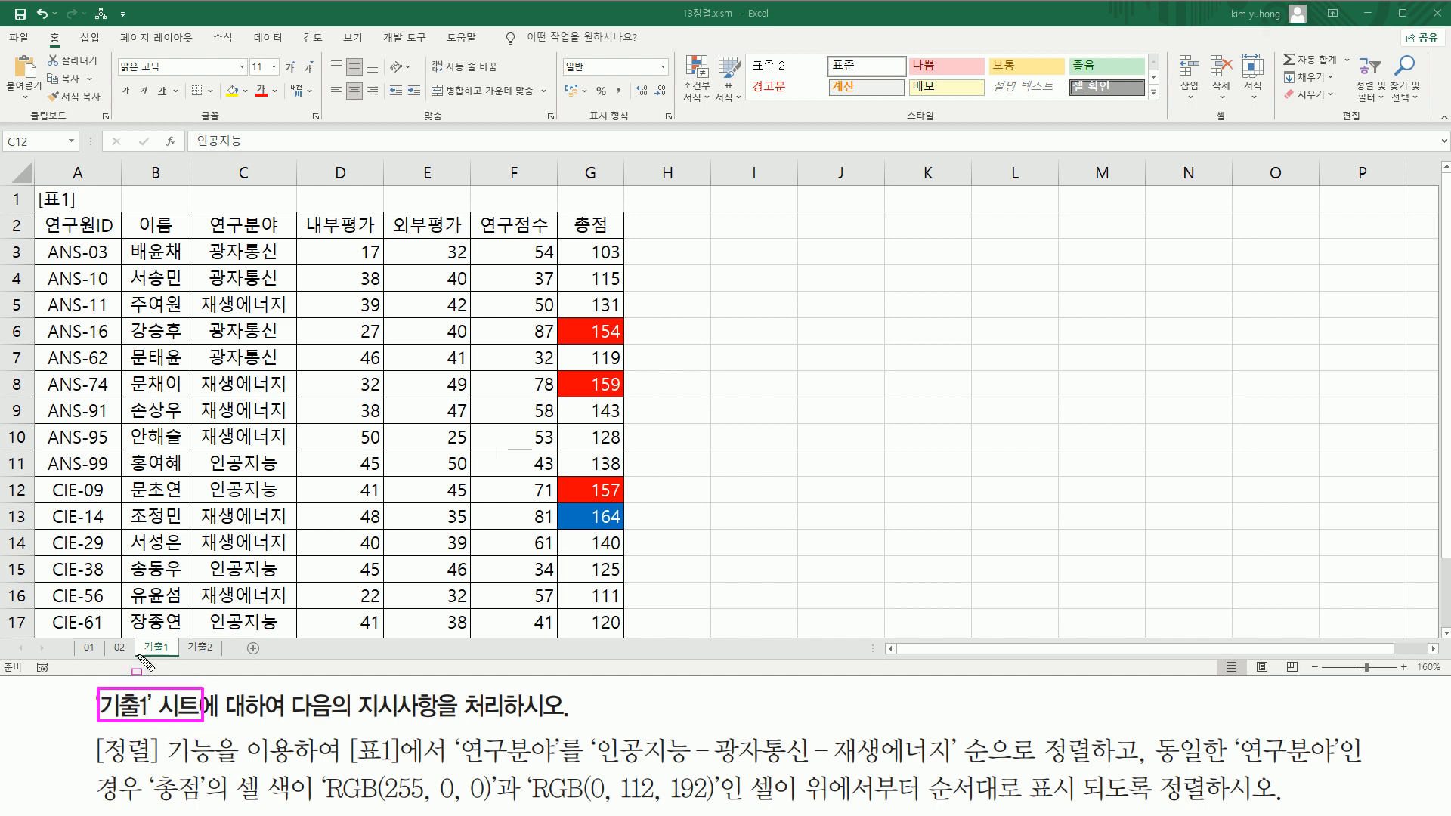
pyautogui.moveTo(137, 631); pyautogui.dragTo(171, 657)
pyautogui.press('Escape')
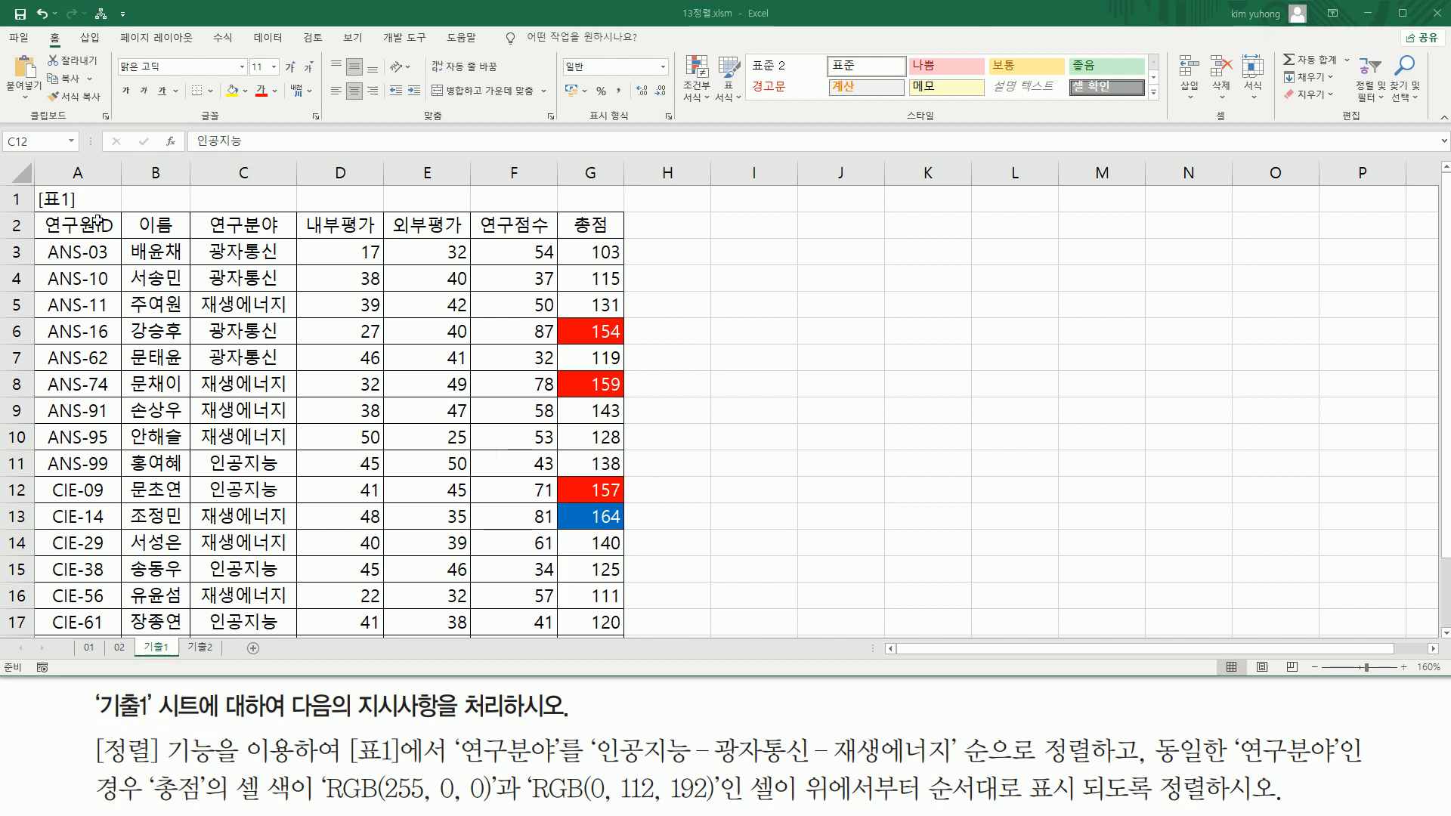
pyautogui.scroll(-5, 202, 282)
pyautogui.scroll(5, 202, 282)
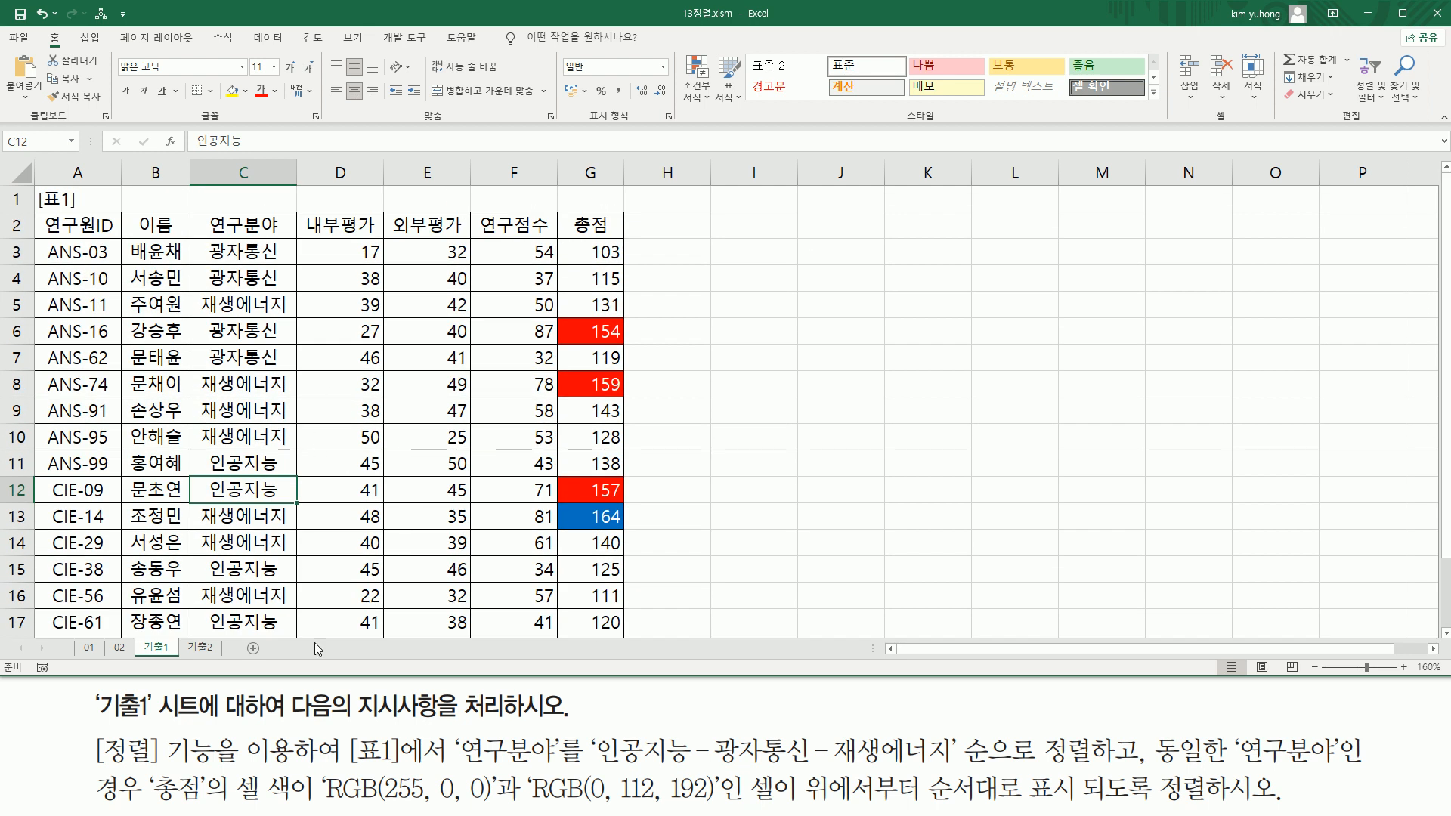
pyautogui.moveTo(290, 737); pyautogui.dragTo(581, 737)
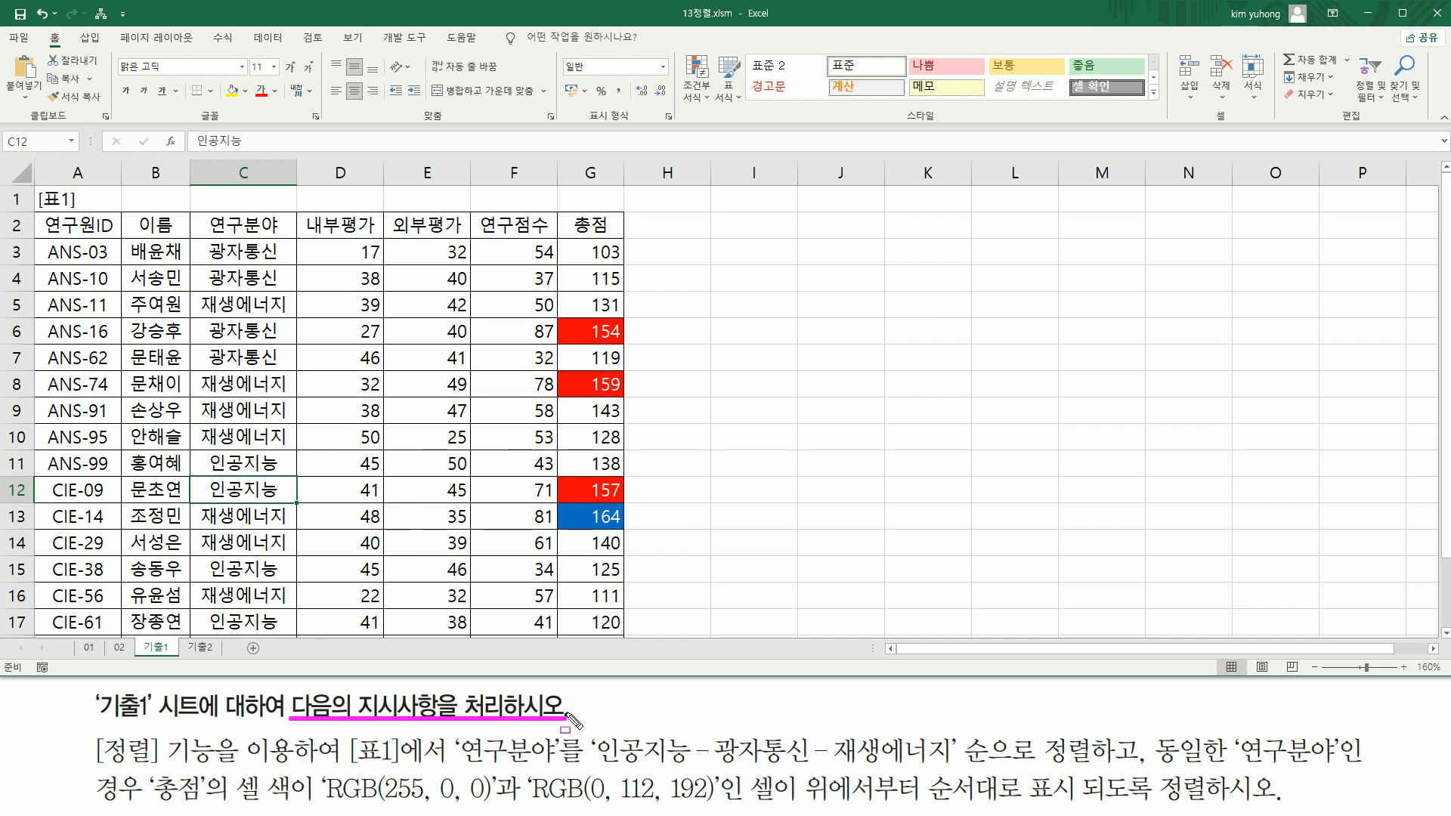
pyautogui.press('Escape')
pyautogui.moveTo(88, 730); pyautogui.dragTo(218, 773)
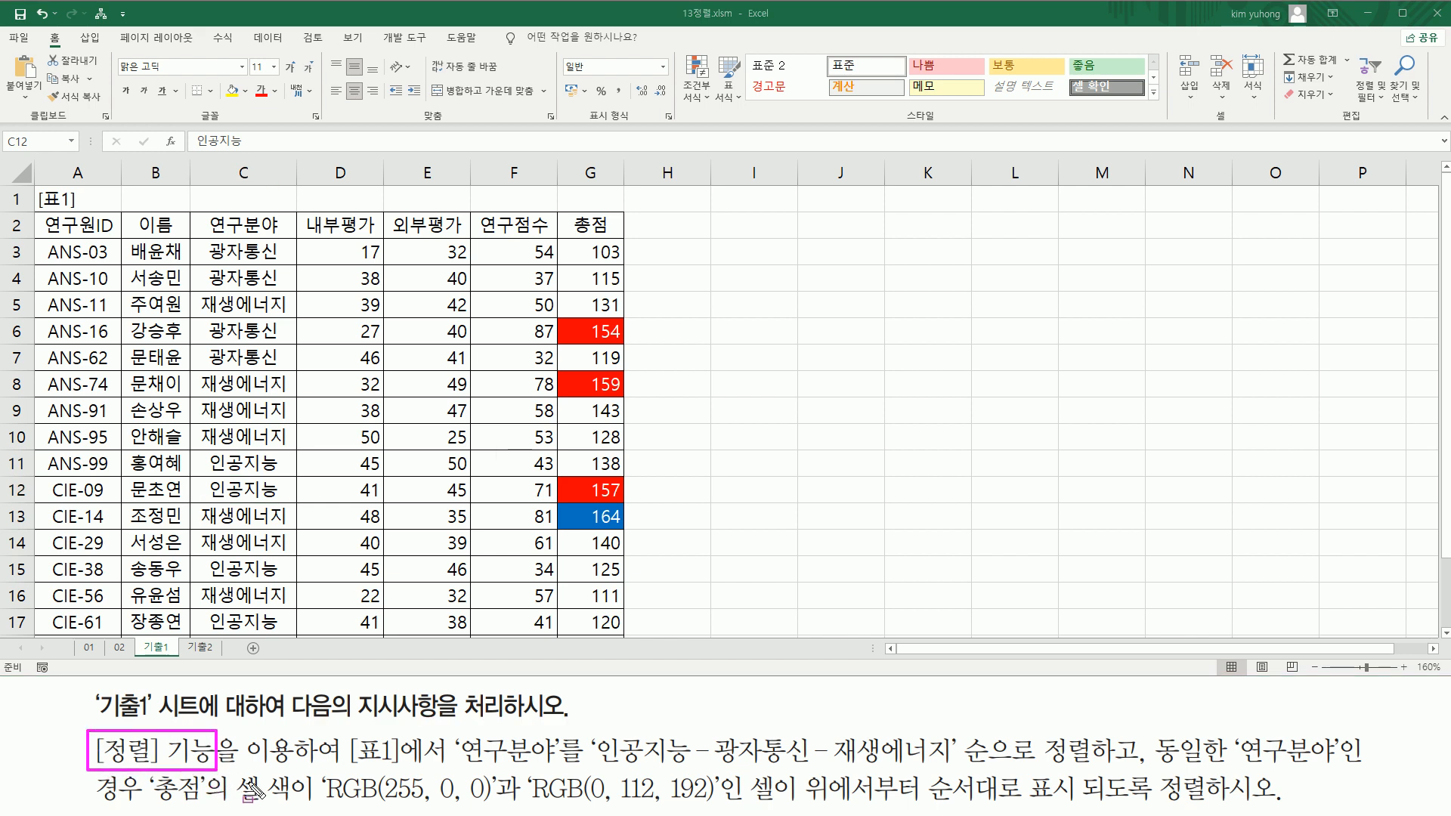
pyautogui.moveTo(344, 766); pyautogui.dragTo(957, 771)
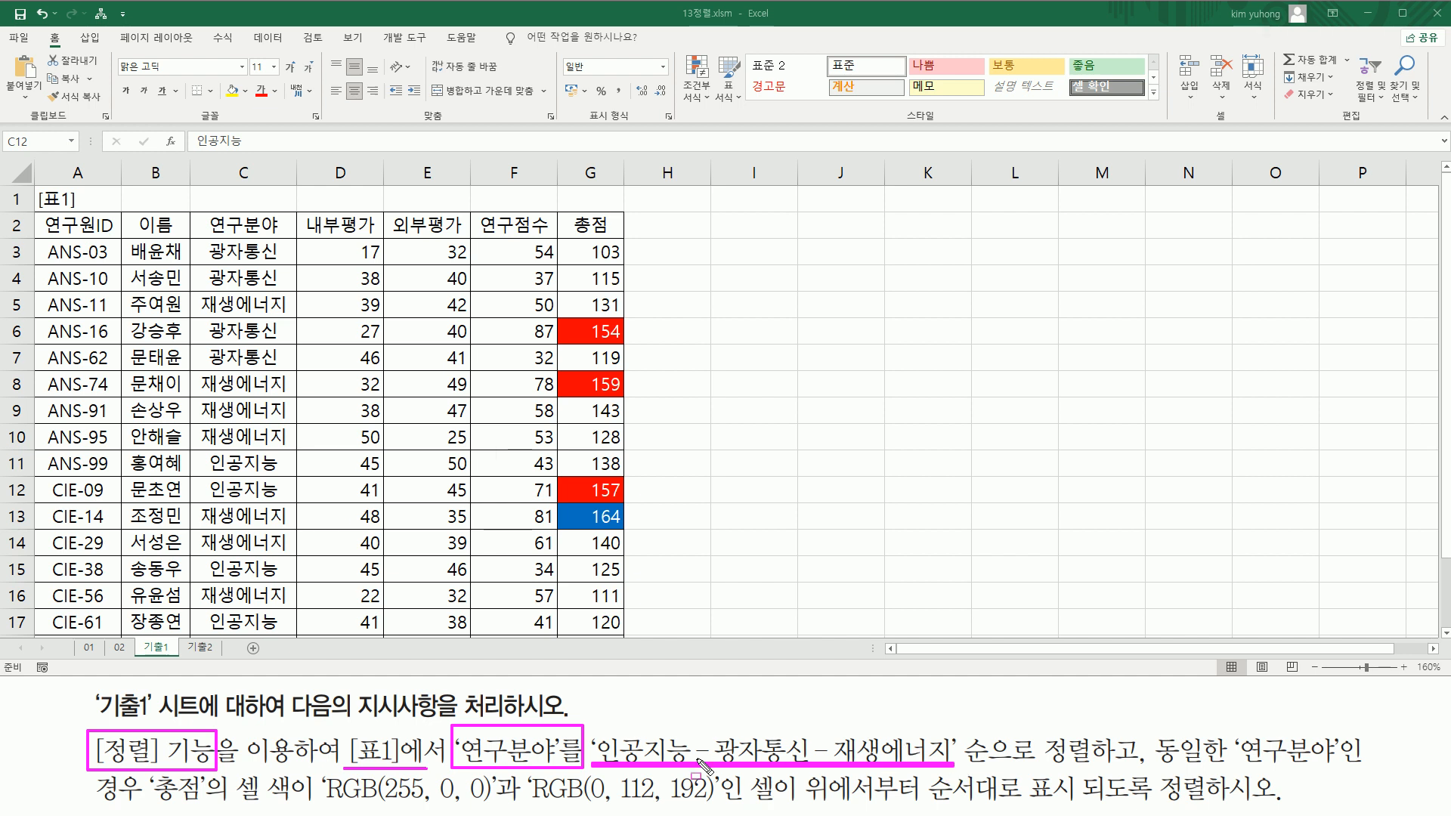
pyautogui.moveTo(1046, 730); pyautogui.dragTo(1092, 779)
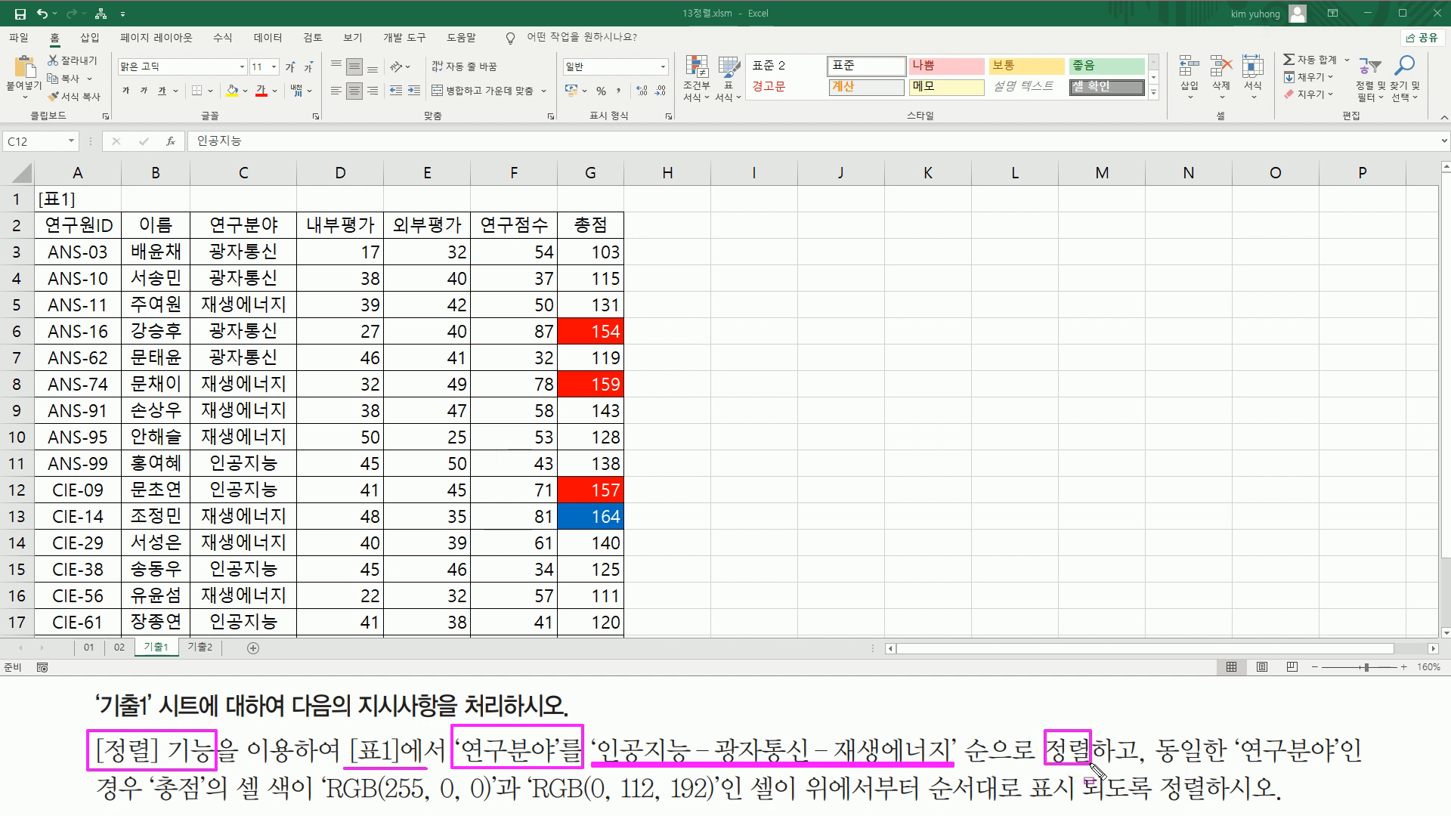
pyautogui.moveTo(1155, 765); pyautogui.dragTo(1368, 766)
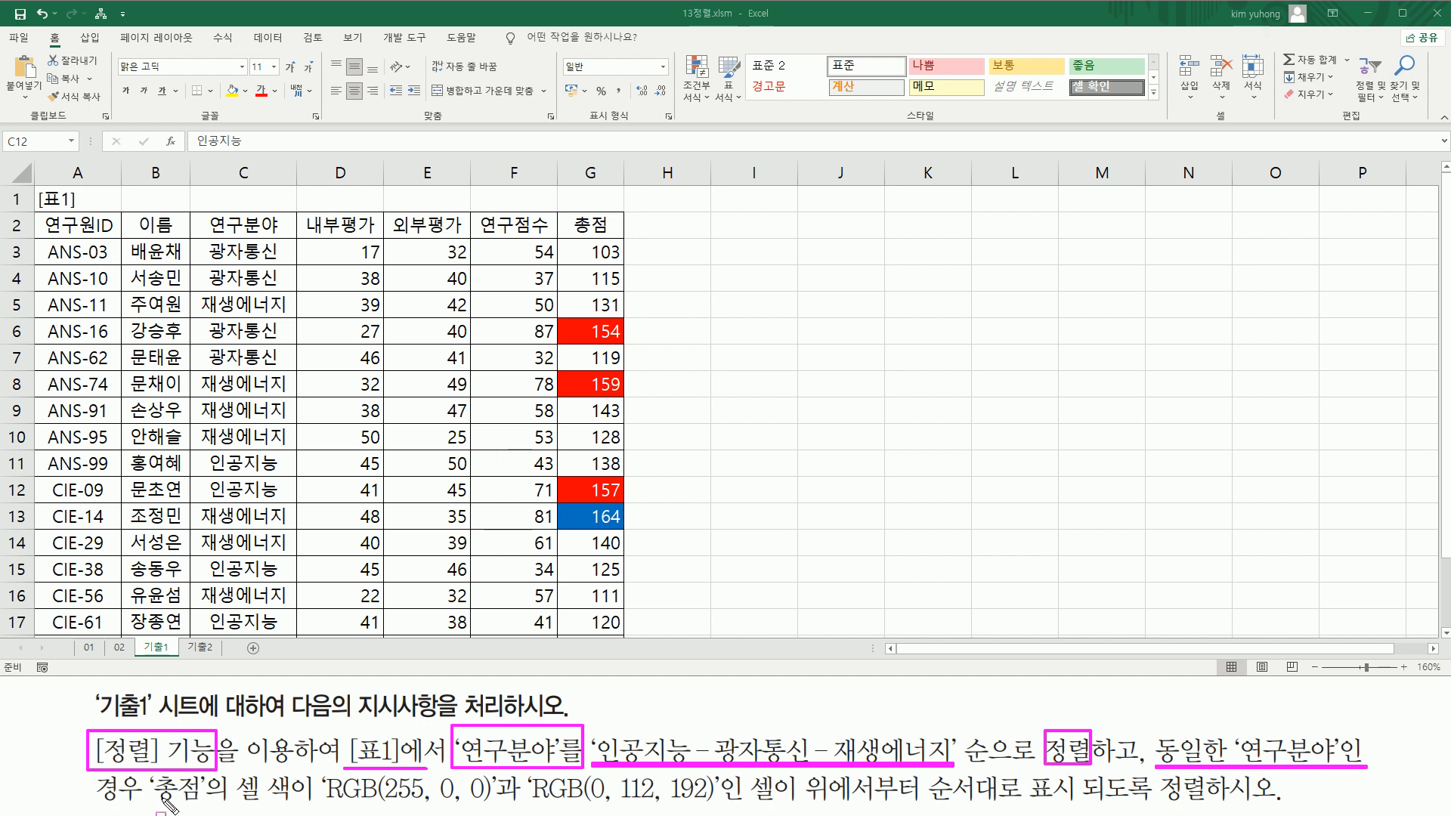
pyautogui.moveTo(145, 801); pyautogui.dragTo(211, 802)
pyautogui.moveTo(559, 307)
pyautogui.mouseDown()
pyautogui.moveTo(576, 308)
pyautogui.moveTo(559, 307)
pyautogui.mouseUp()
pyautogui.moveTo(594, 384)
pyautogui.mouseDown()
pyautogui.moveTo(637, 422)
pyautogui.moveTo(638, 563)
pyautogui.mouseUp()
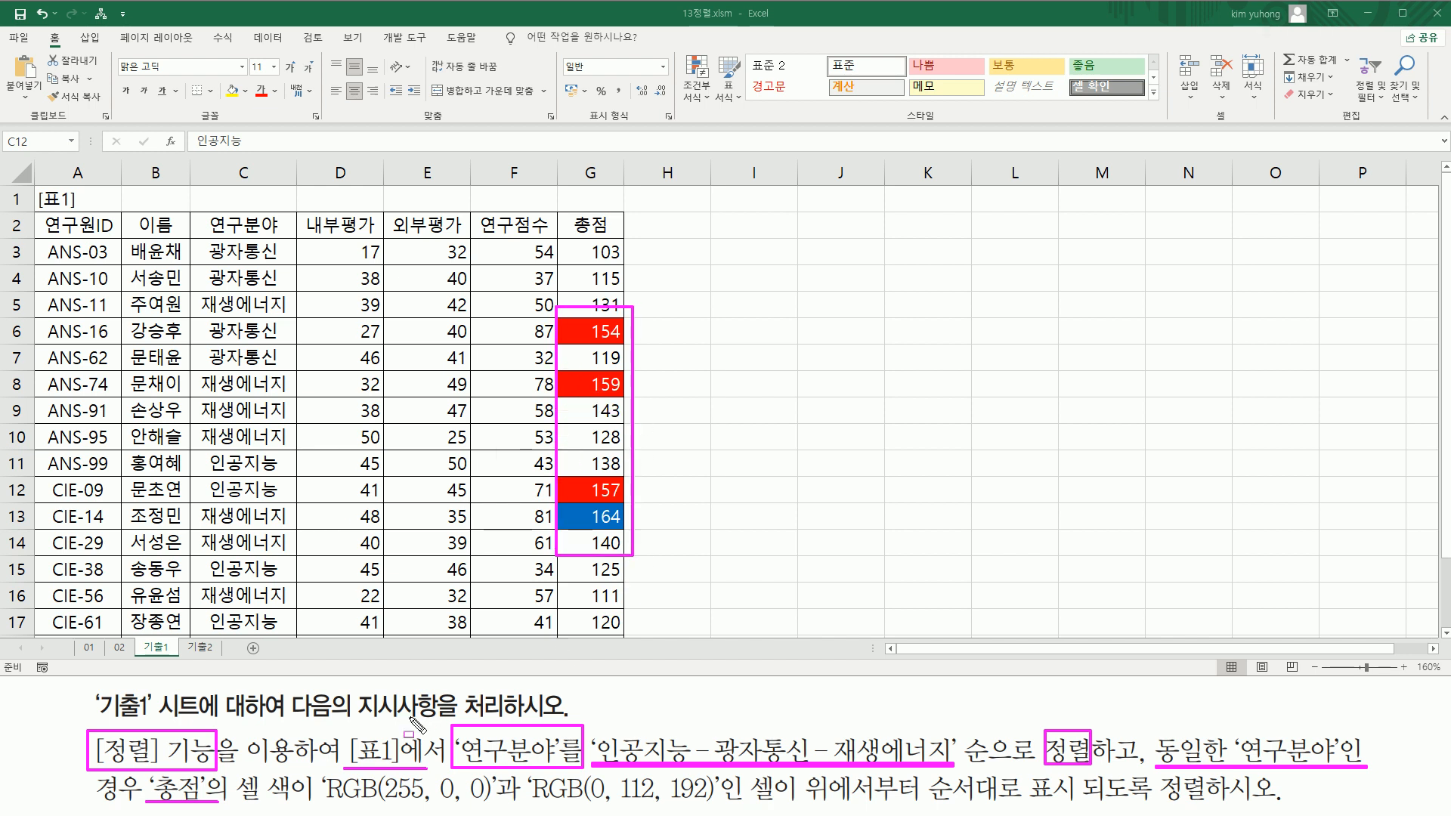
pyautogui.moveTo(321, 803); pyautogui.dragTo(711, 804)
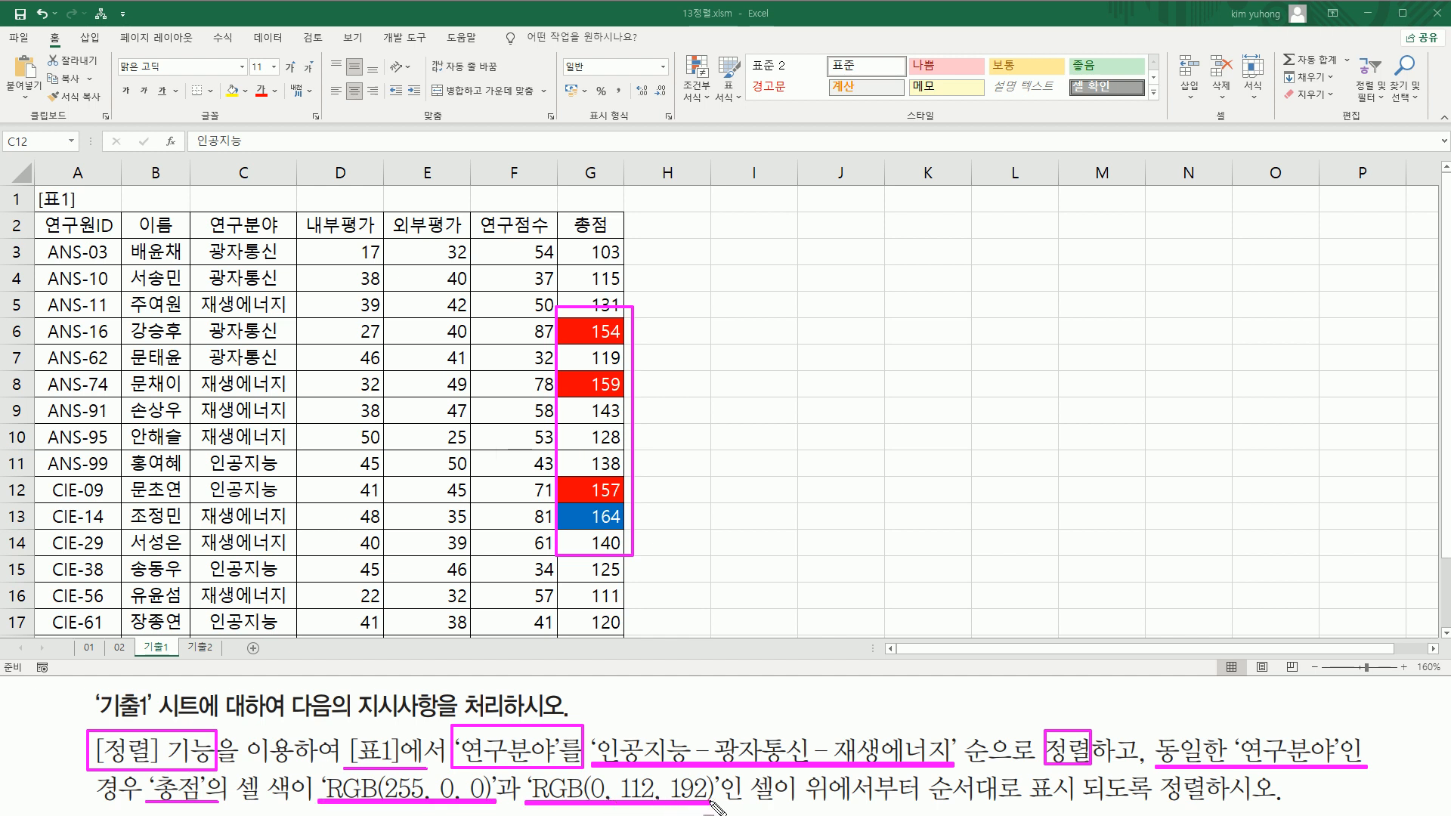
pyautogui.moveTo(794, 804); pyautogui.dragTo(1221, 803)
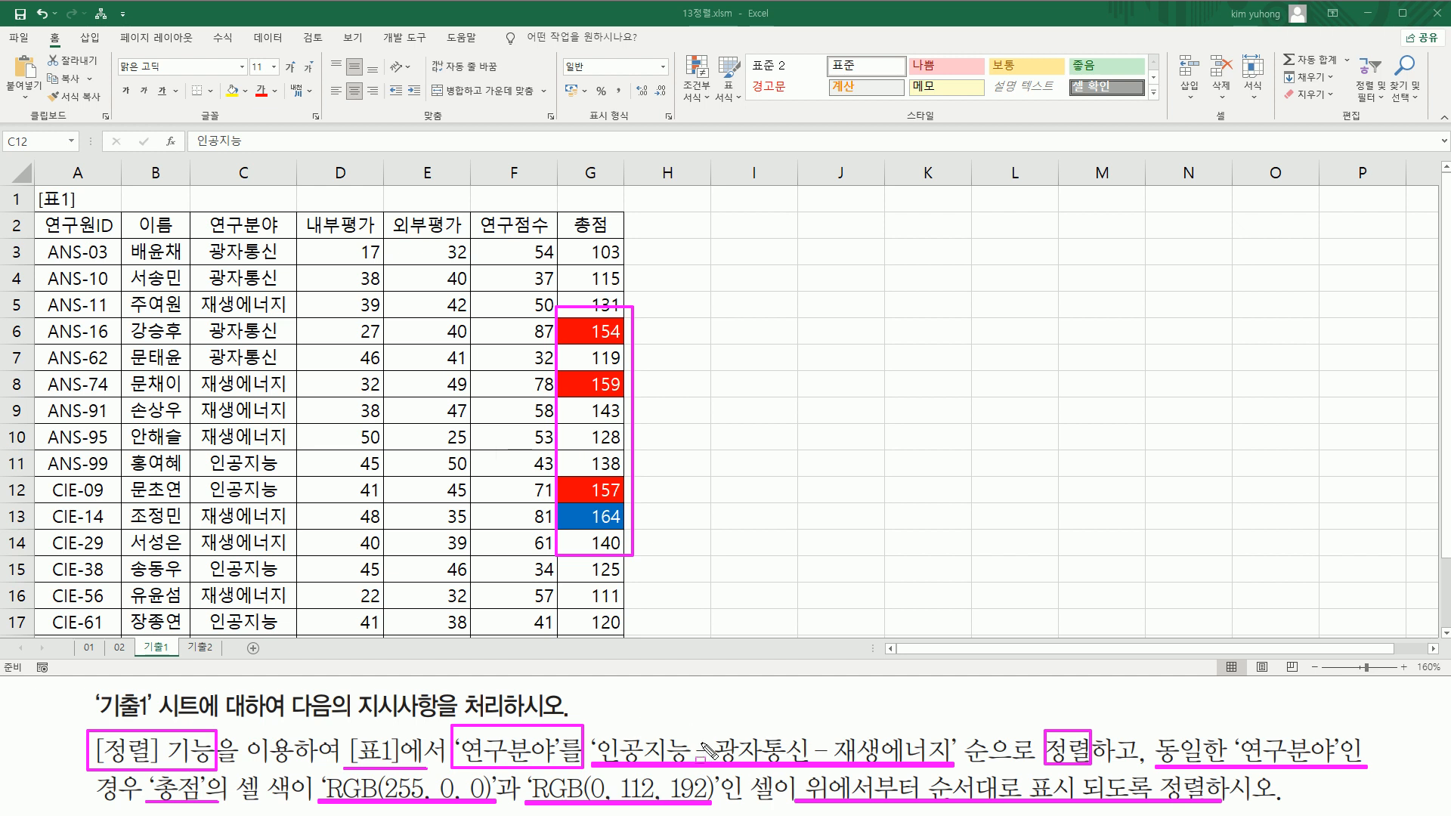
pyautogui.press('Escape')
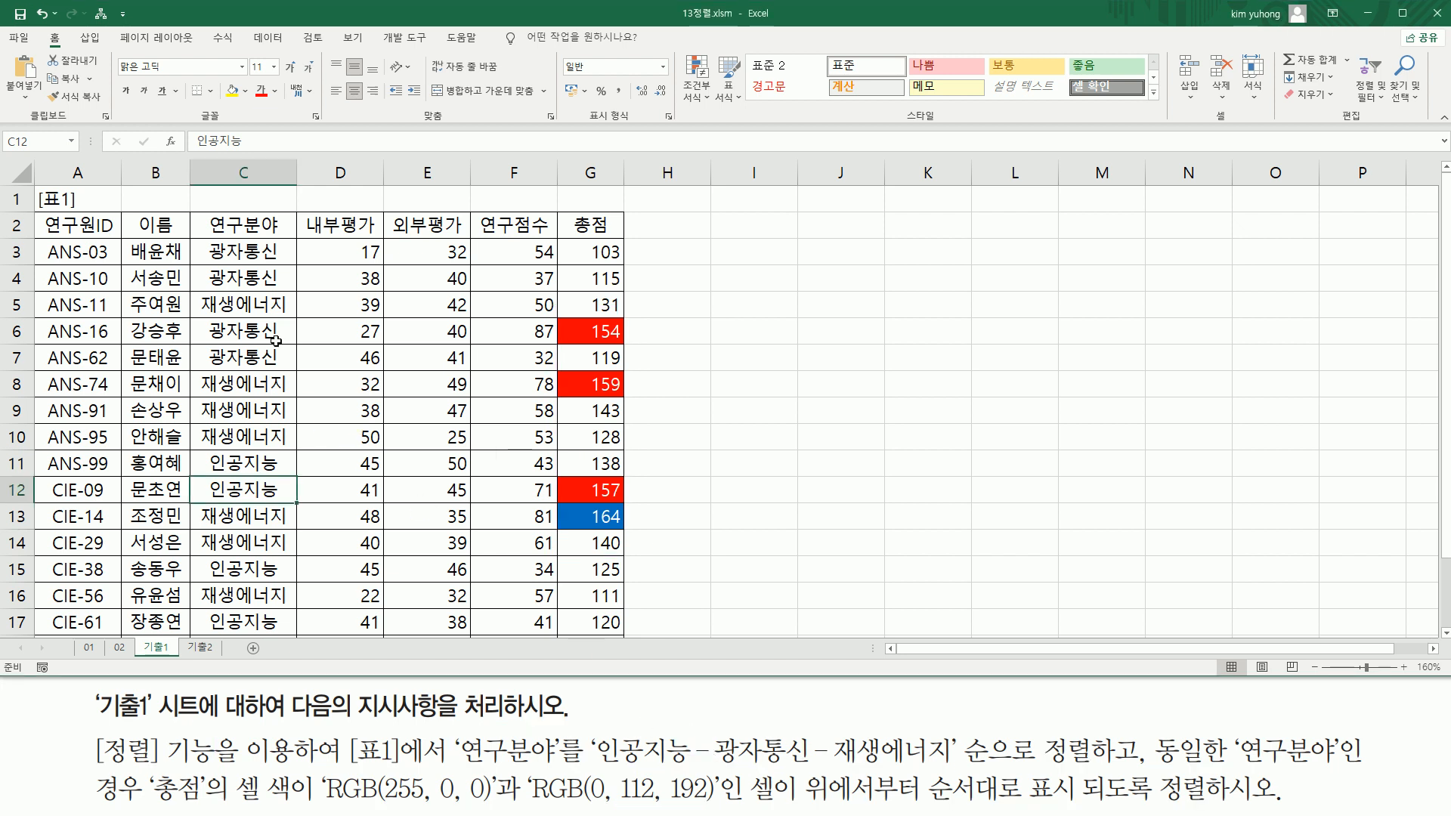
# Step: Start a custom sort of the whole [표1] table, headers included, with 연구분야 as the first sort column
pyautogui.click(67, 227)
pyautogui.moveTo(101, 238); pyautogui.dragTo(573, 599)
pyautogui.scroll(2, 431, 395)
pyautogui.click(268, 37)
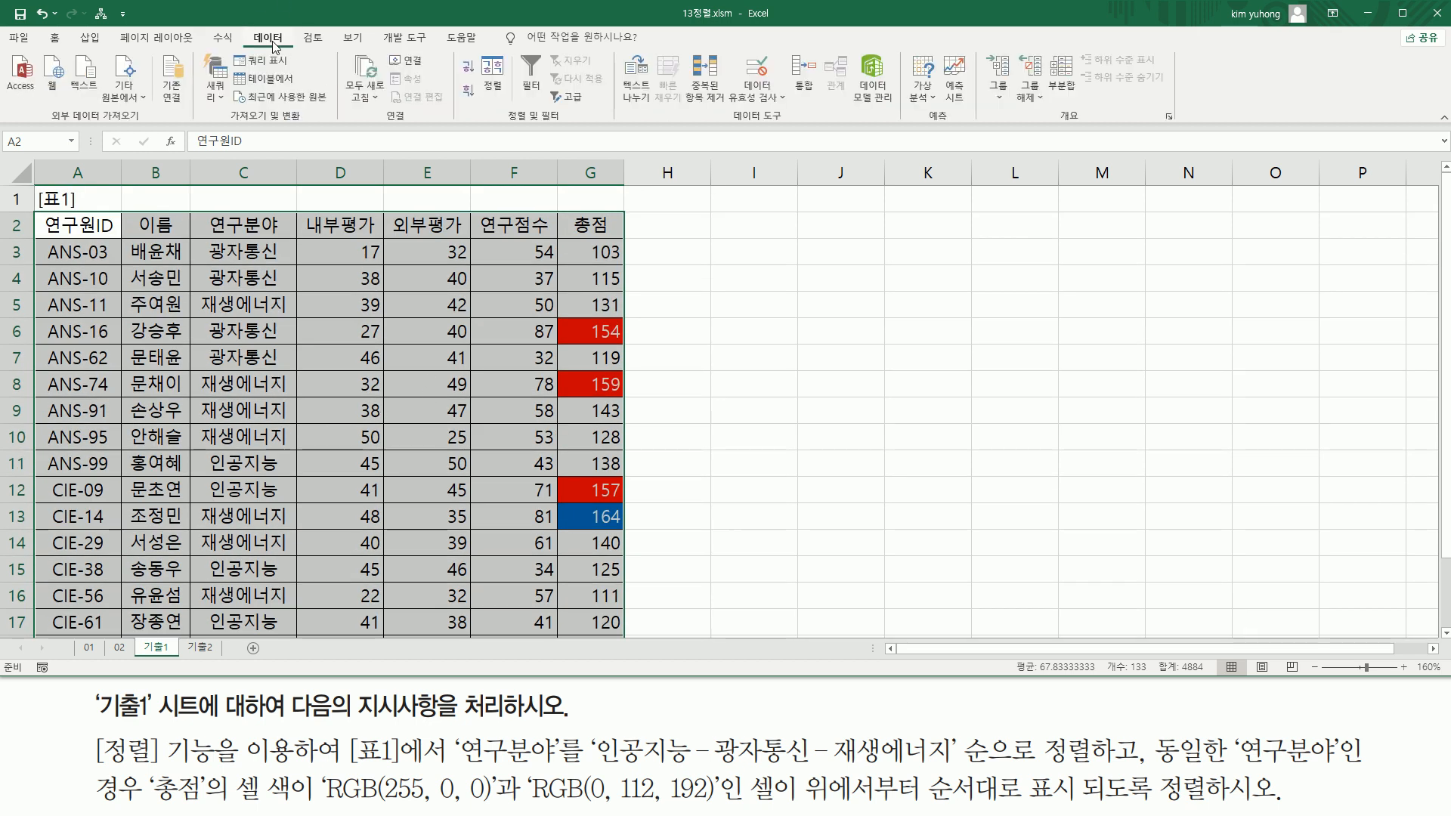
pyautogui.click(494, 86)
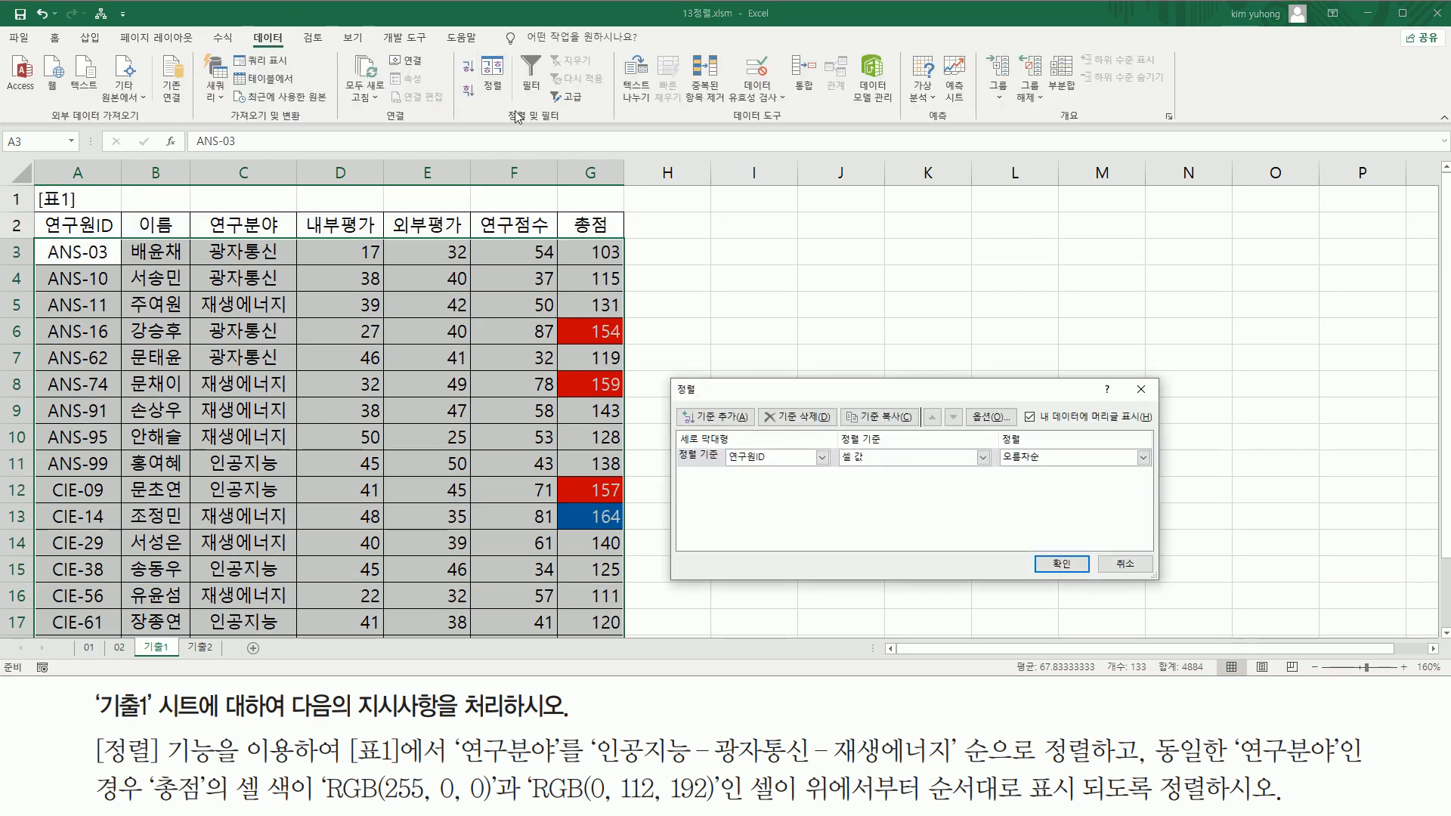
pyautogui.click(756, 463)
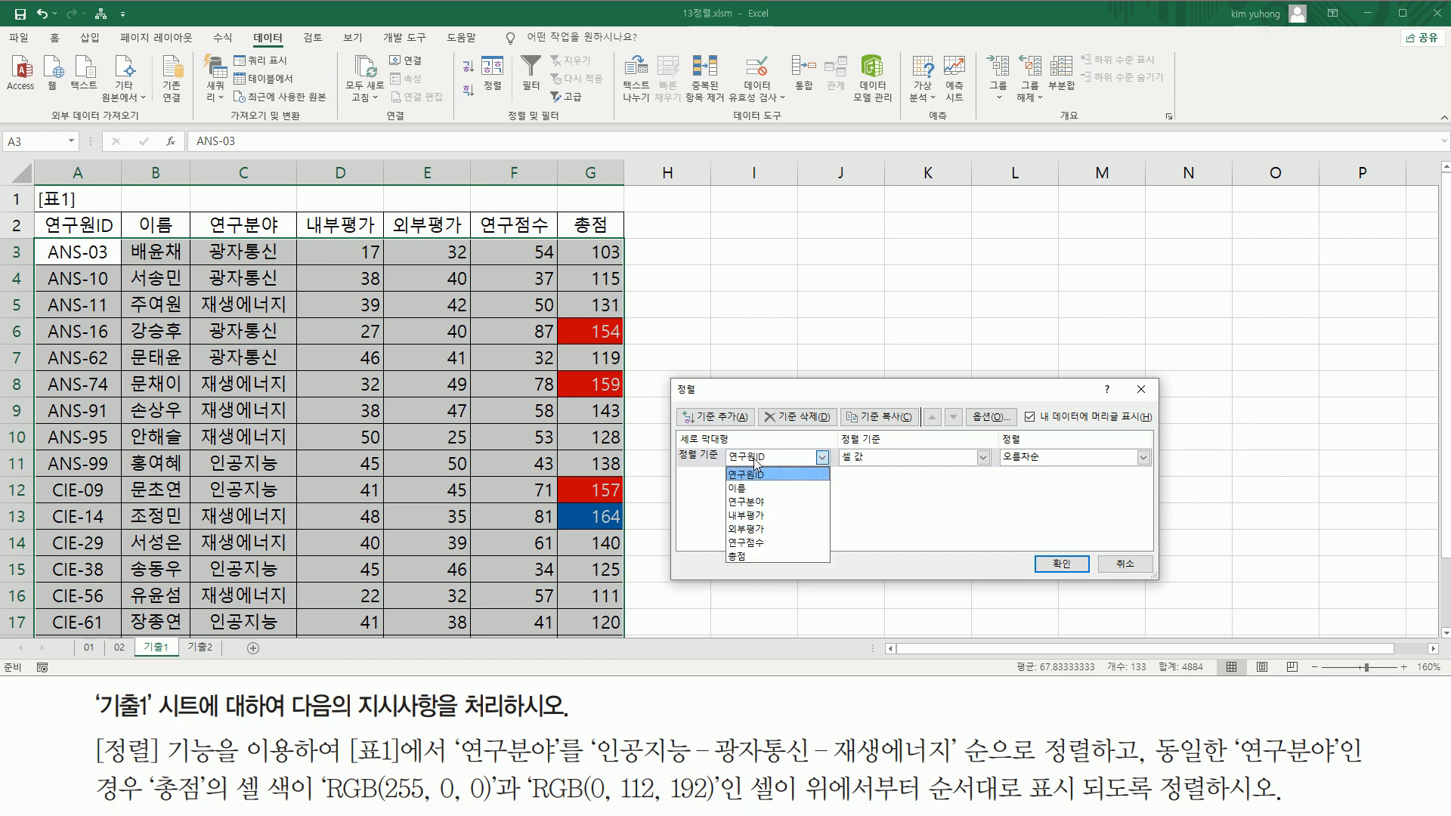
pyautogui.click(772, 502)
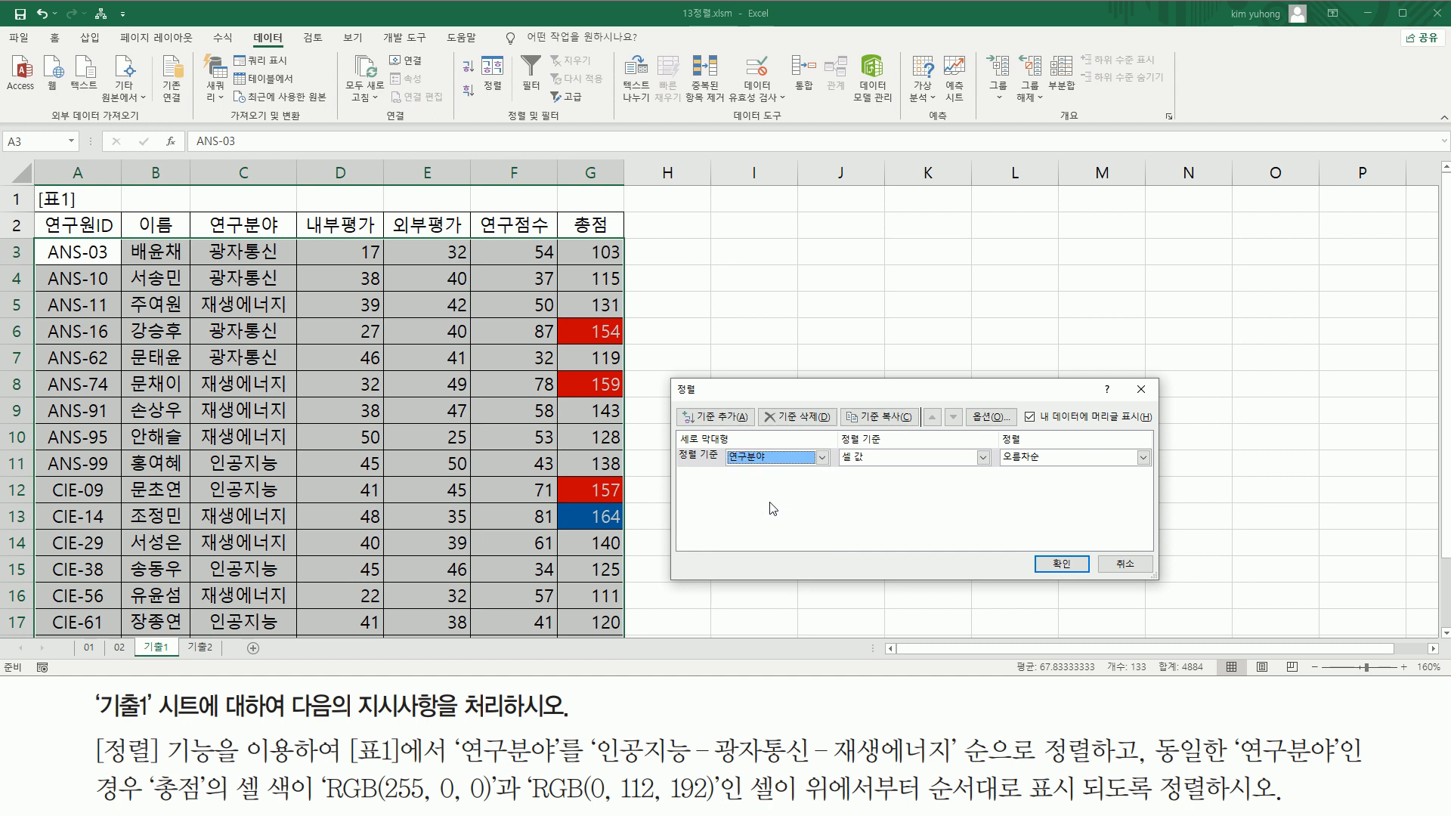
# Step: Add the custom list 인공지능, 광자통신, 재생에너지 and use it as the sort order for 연구분야
pyautogui.click(1041, 461)
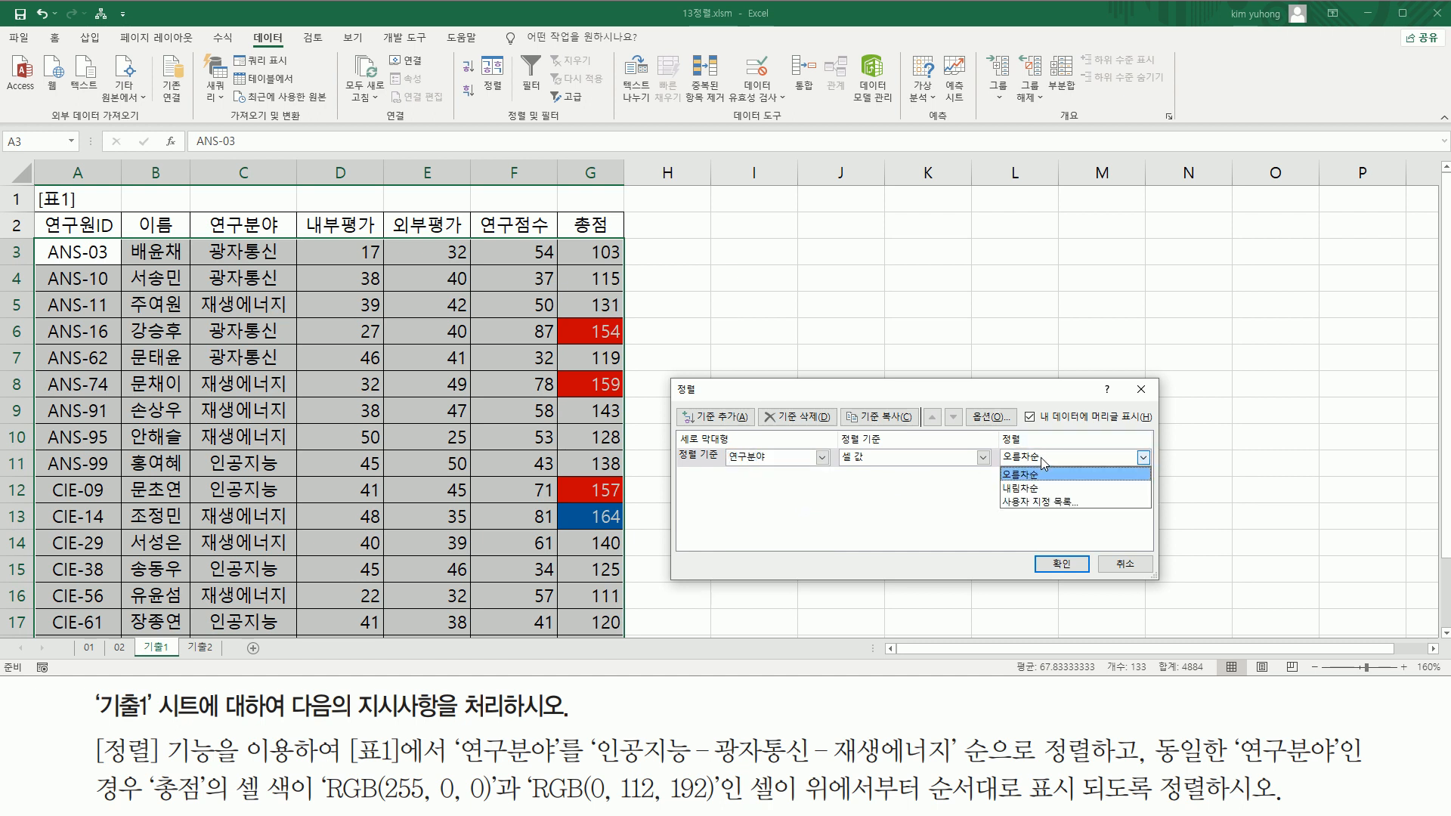
pyautogui.click(1055, 503)
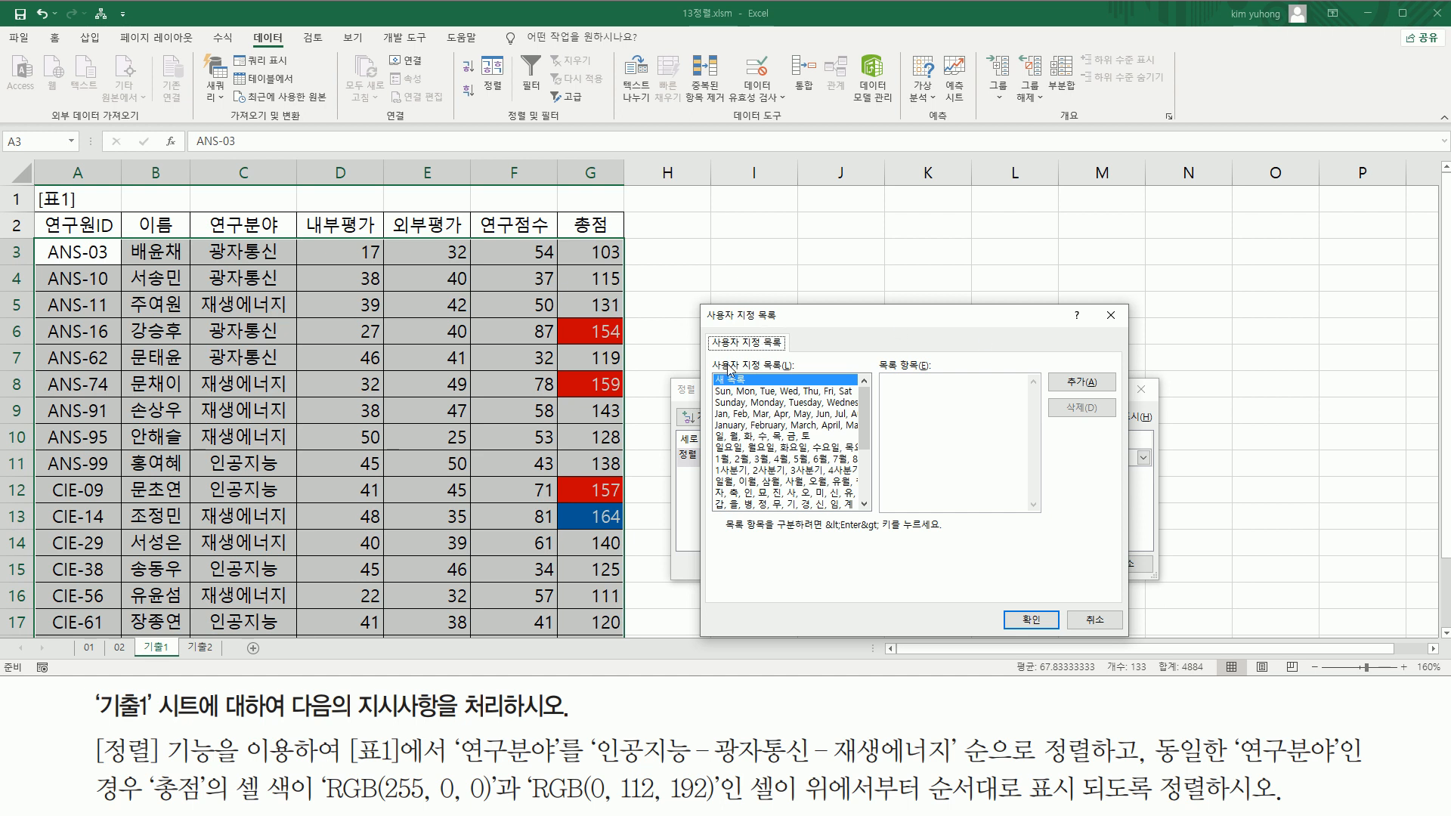
pyautogui.moveTo(712, 370); pyautogui.dragTo(754, 389)
pyautogui.press('Escape')
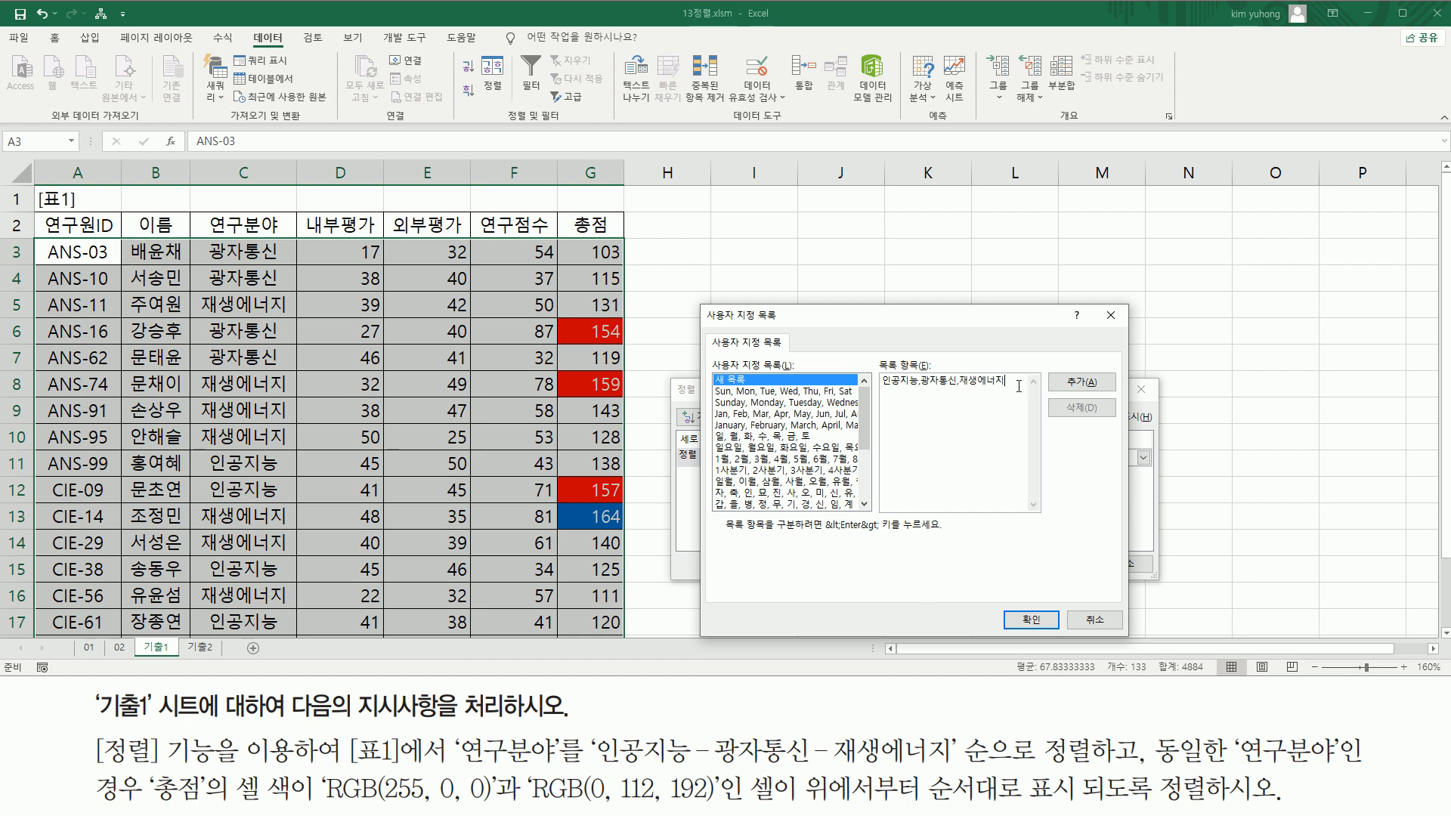
pyautogui.click(1073, 385)
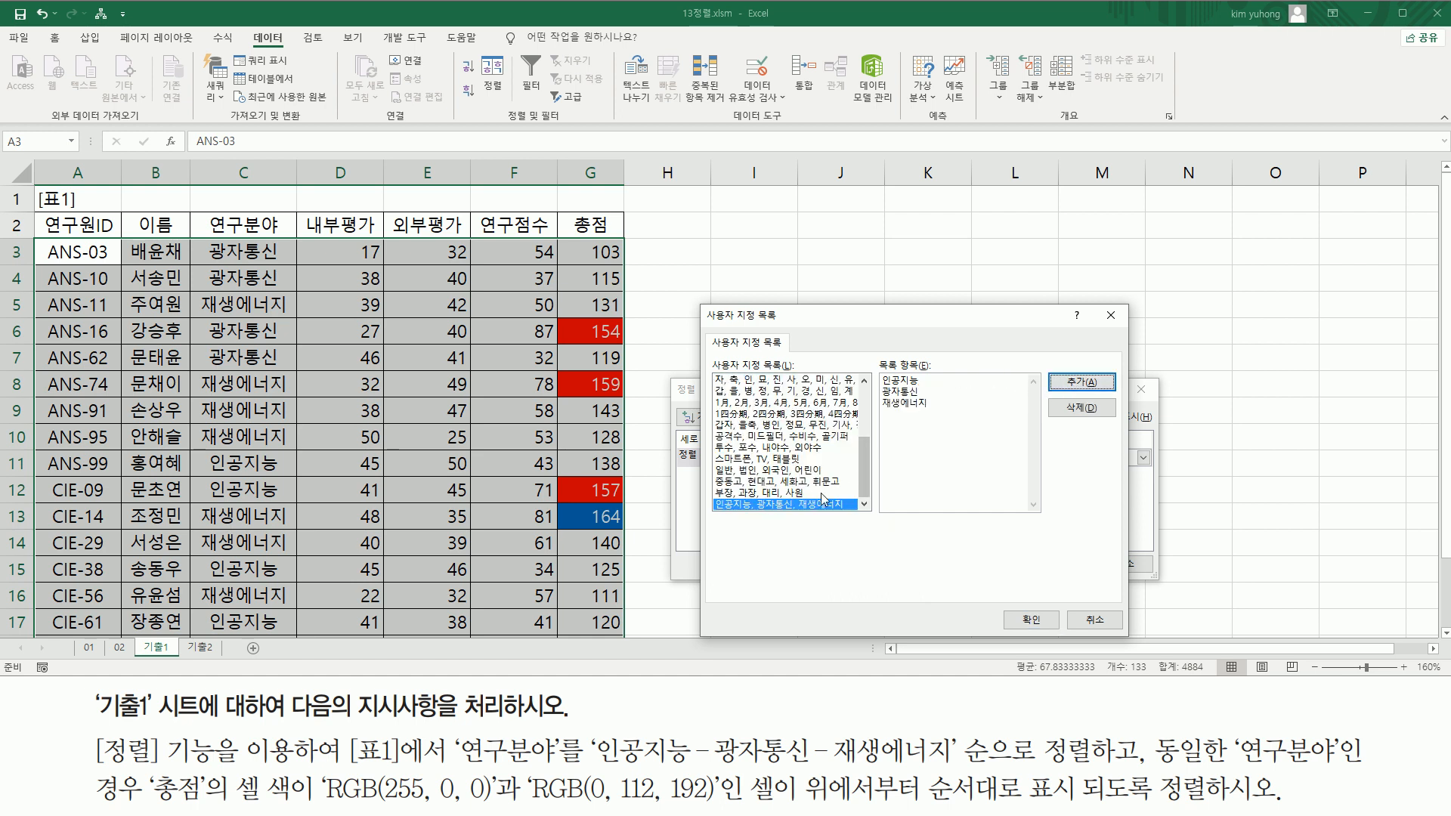
pyautogui.moveTo(717, 499)
pyautogui.mouseDown()
pyautogui.moveTo(922, 529)
pyautogui.moveTo(863, 517)
pyautogui.mouseUp()
pyautogui.press('Escape')
pyautogui.click(806, 503)
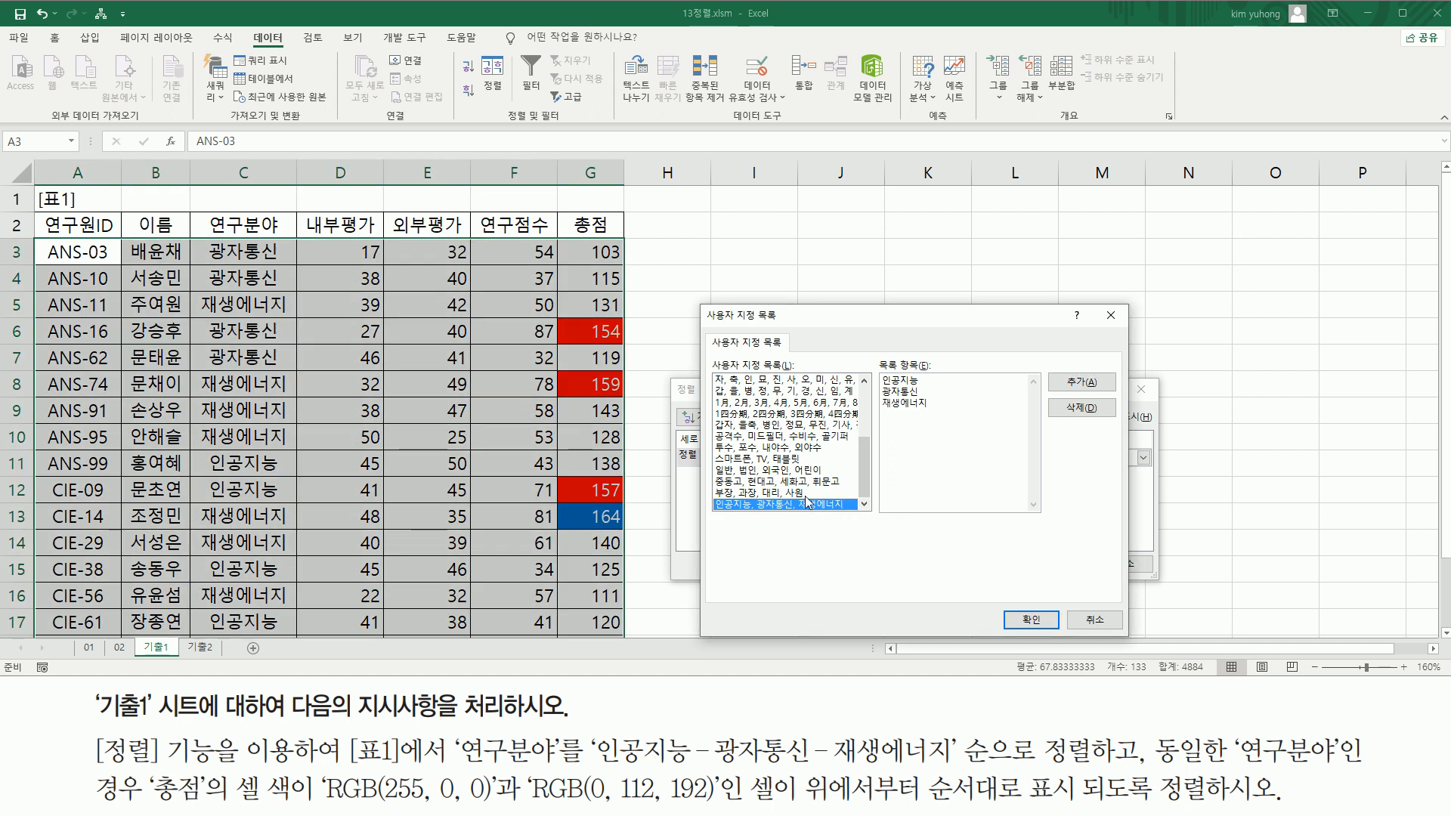
pyautogui.click(1035, 624)
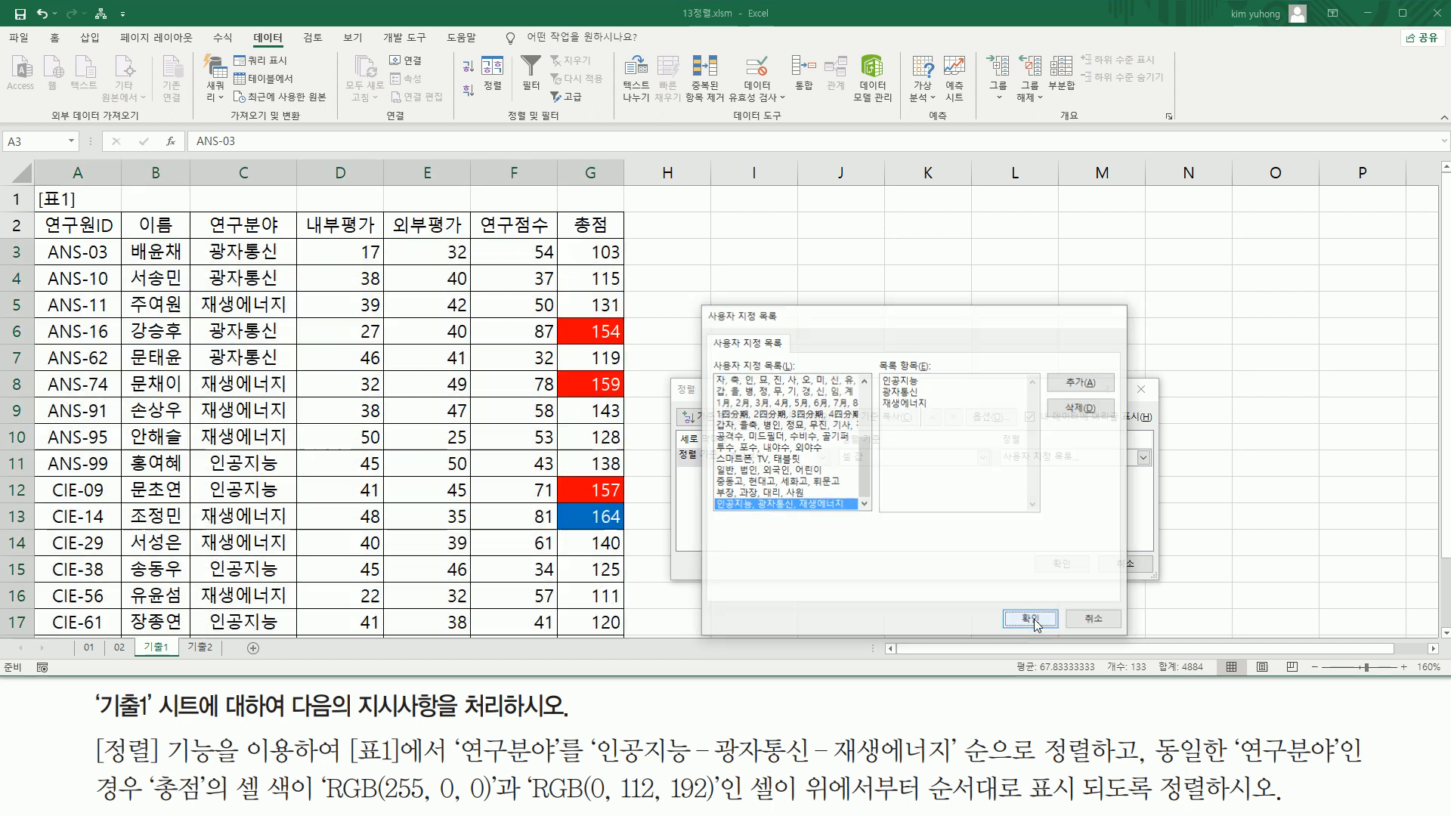
pyautogui.moveTo(998, 466); pyautogui.dragTo(1136, 471)
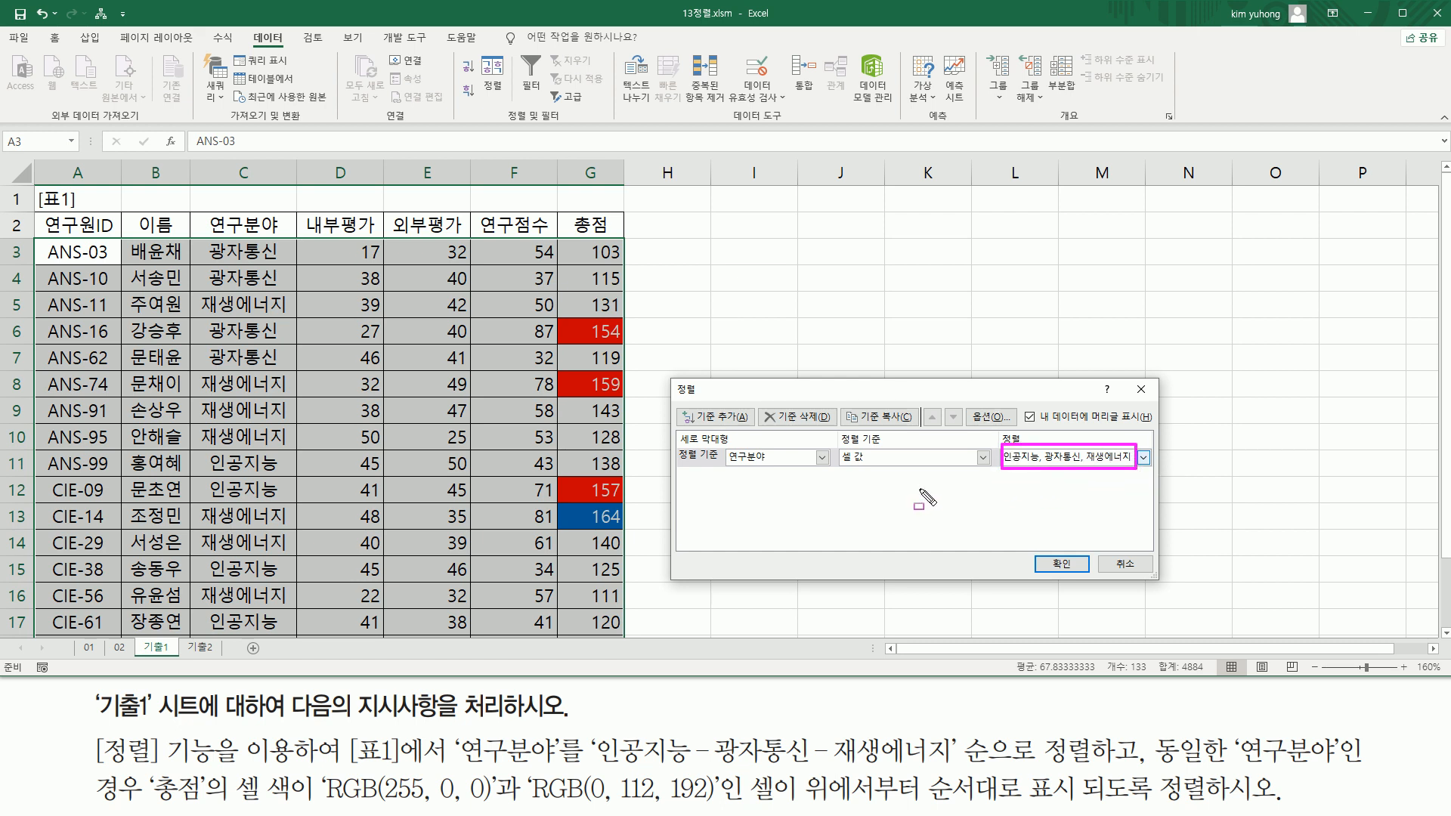
pyautogui.moveTo(457, 728)
pyautogui.mouseDown()
pyautogui.moveTo(558, 762)
pyautogui.moveTo(1358, 766)
pyautogui.mouseUp()
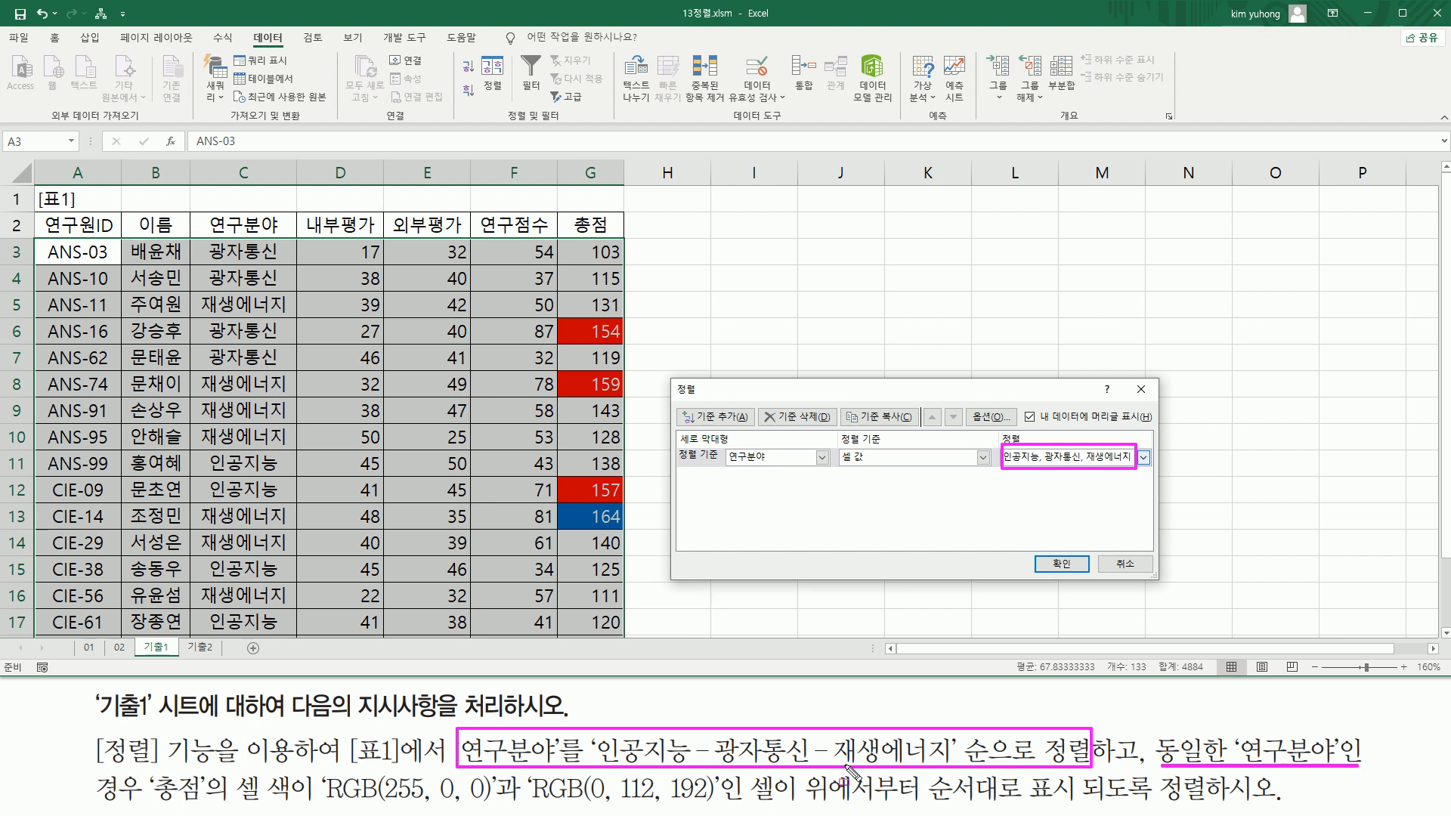
pyautogui.moveTo(145, 766)
pyautogui.mouseDown()
pyautogui.moveTo(210, 810)
pyautogui.moveTo(1106, 806)
pyautogui.mouseUp()
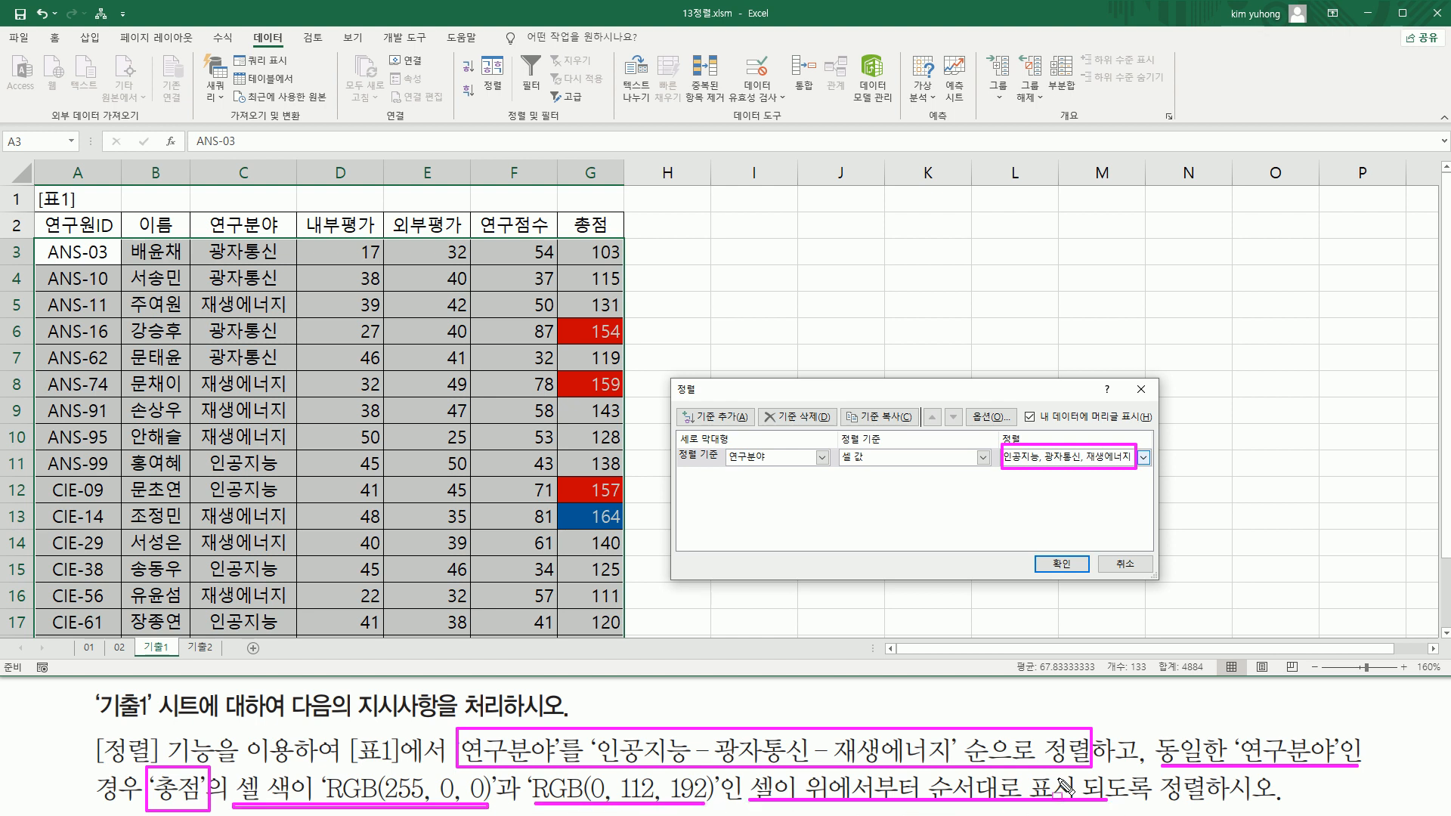
pyautogui.moveTo(679, 406); pyautogui.dragTo(756, 428)
pyautogui.press('Escape')
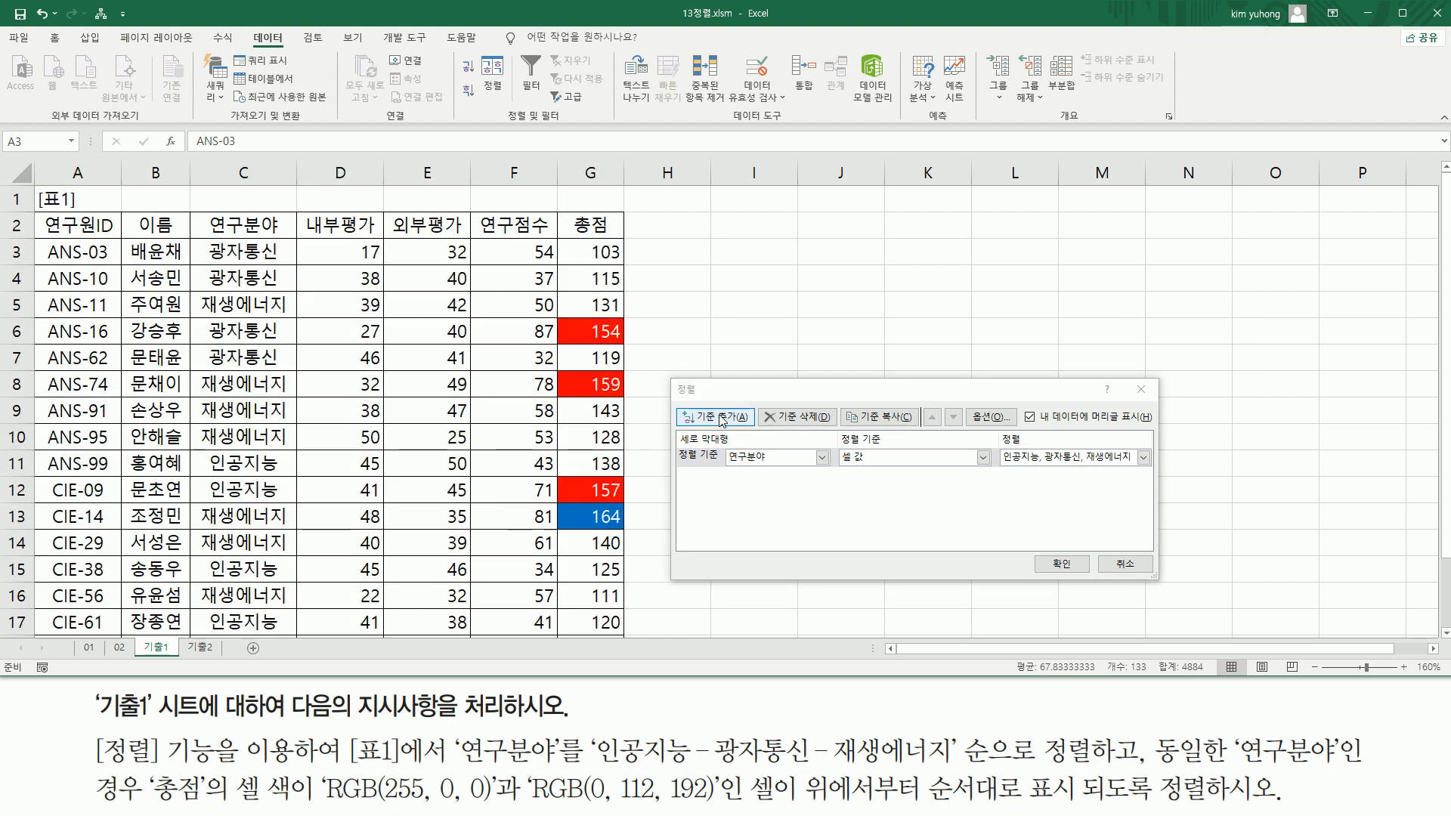
# Step: Add a second sort level on the 총점 column, sorting on 셀 색 (cell colour)
pyautogui.click(722, 418)
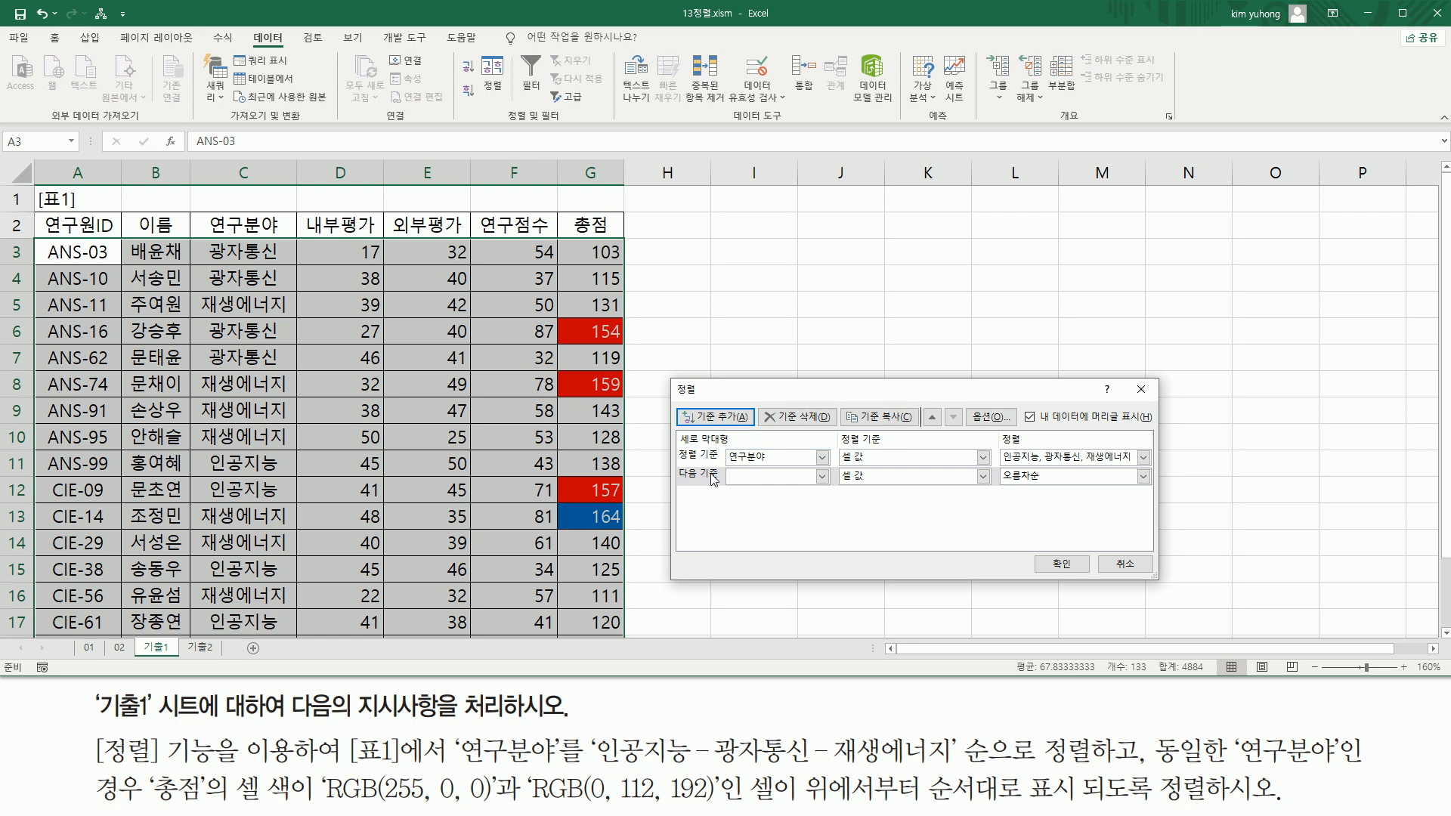
pyautogui.moveTo(677, 465); pyautogui.dragTo(1163, 490)
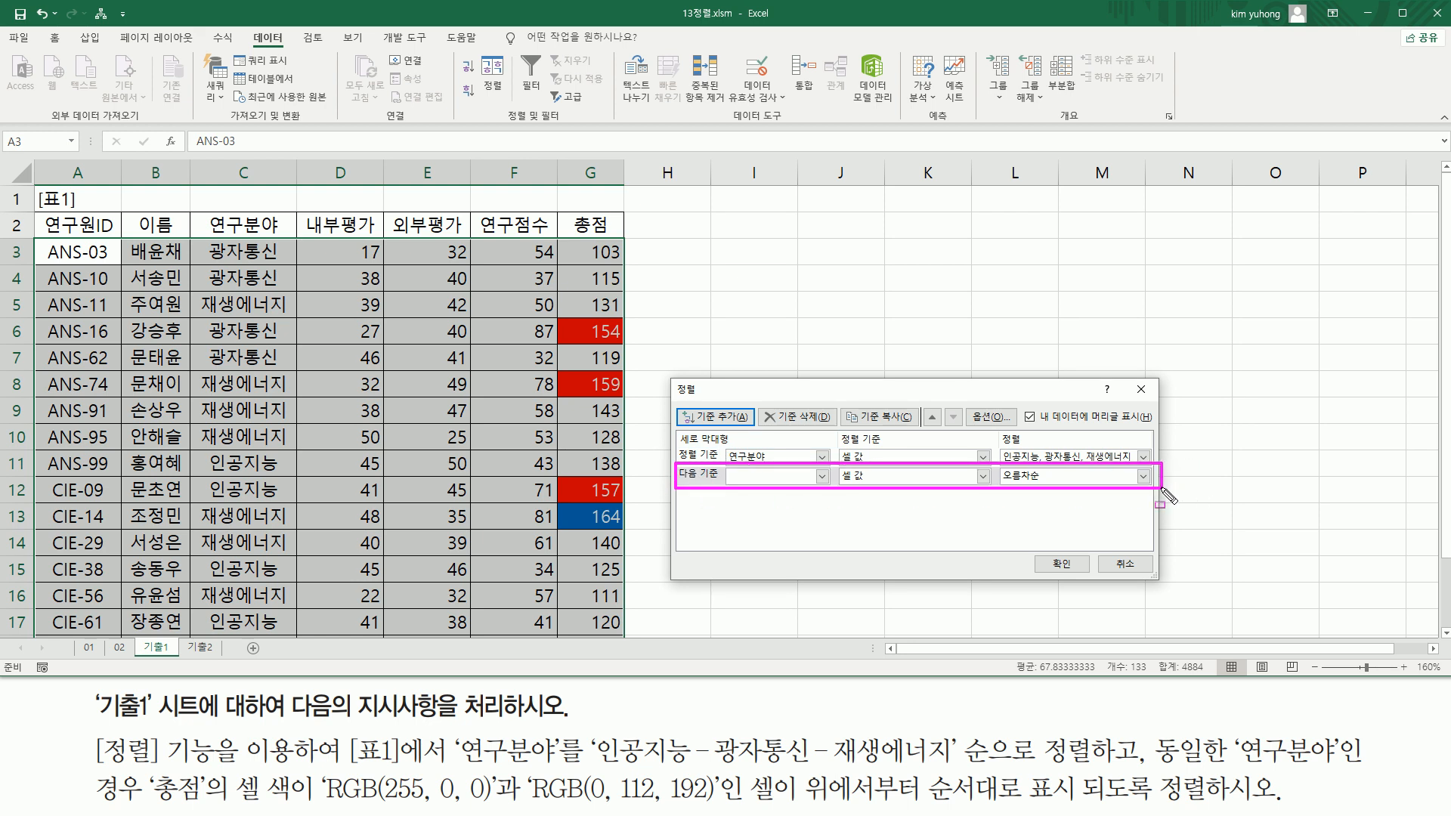
pyautogui.click(762, 477)
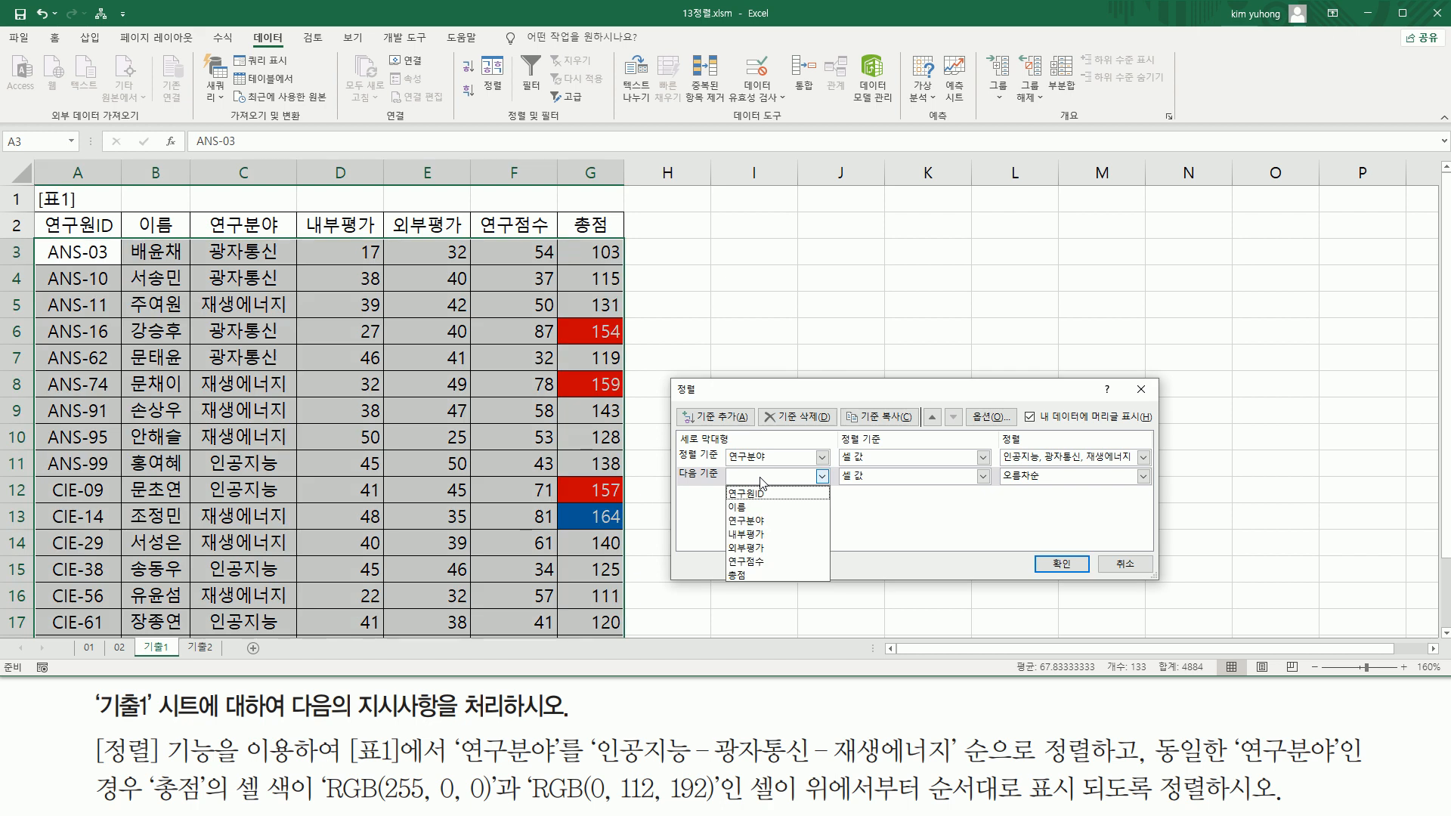
pyautogui.click(749, 575)
pyautogui.moveTo(839, 464); pyautogui.dragTo(873, 490)
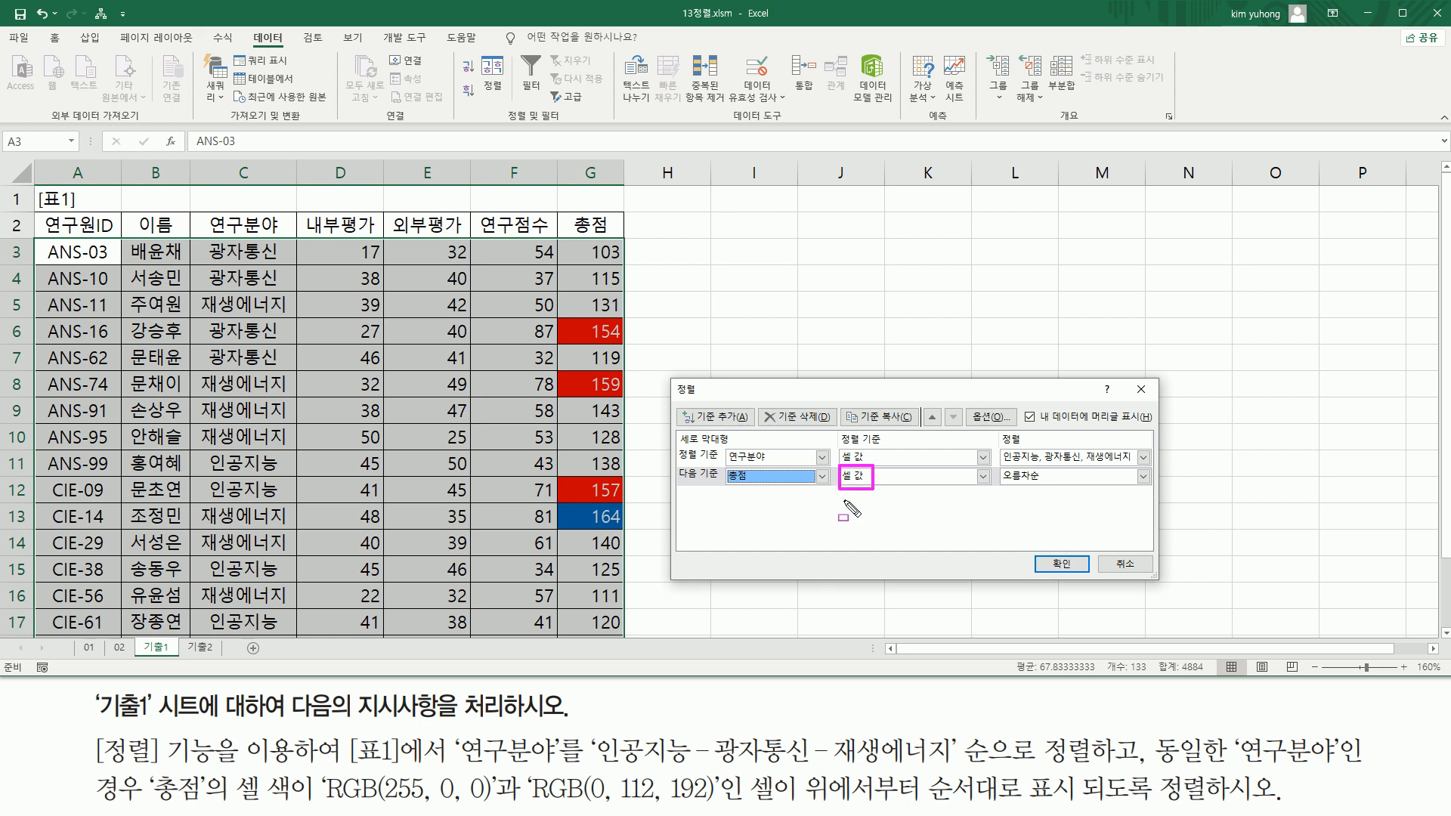
pyautogui.moveTo(236, 765)
pyautogui.mouseDown()
pyautogui.moveTo(260, 807)
pyautogui.moveTo(293, 808)
pyautogui.mouseUp()
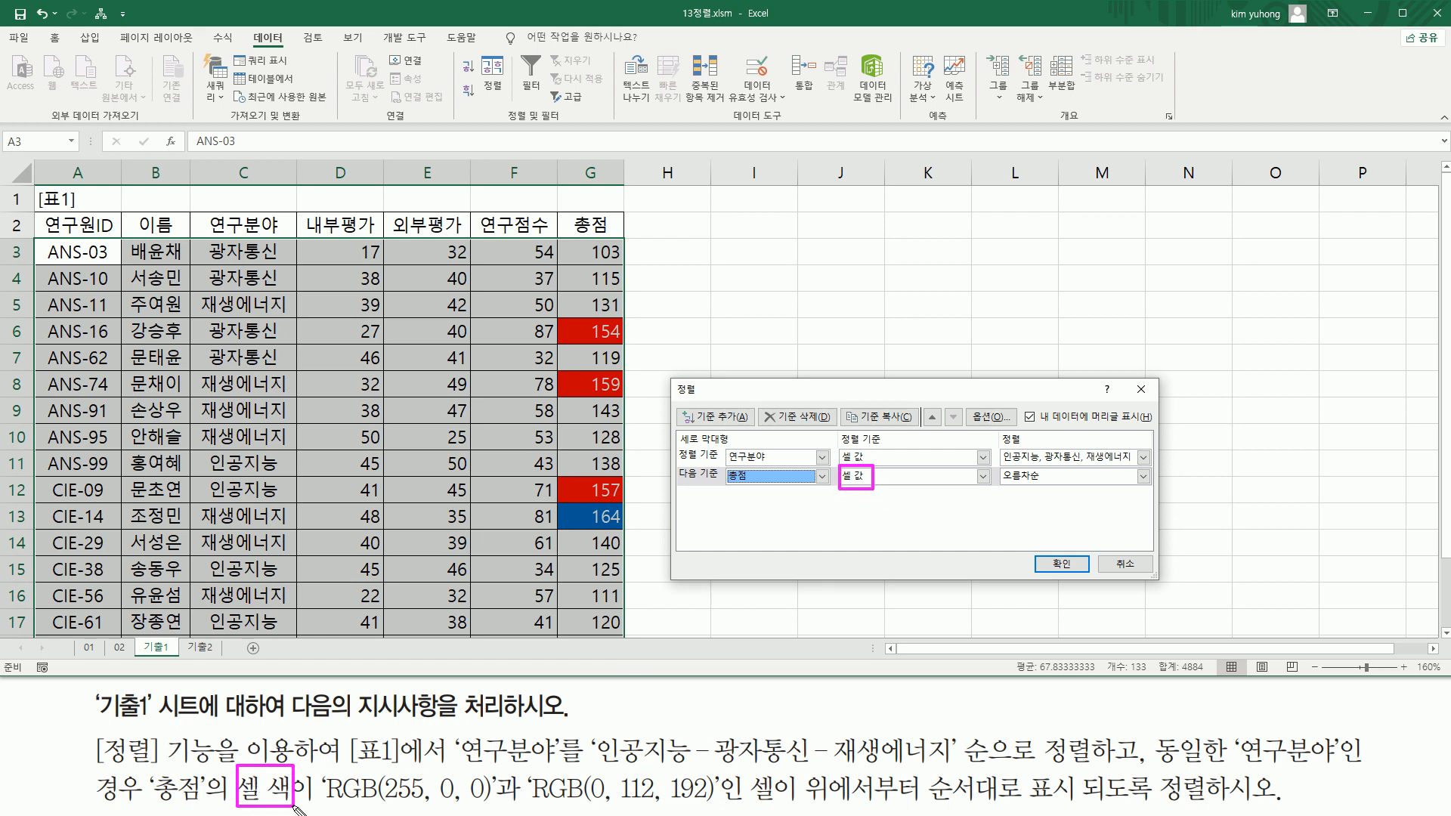
pyautogui.moveTo(881, 500); pyautogui.dragTo(890, 489)
pyautogui.click(907, 476)
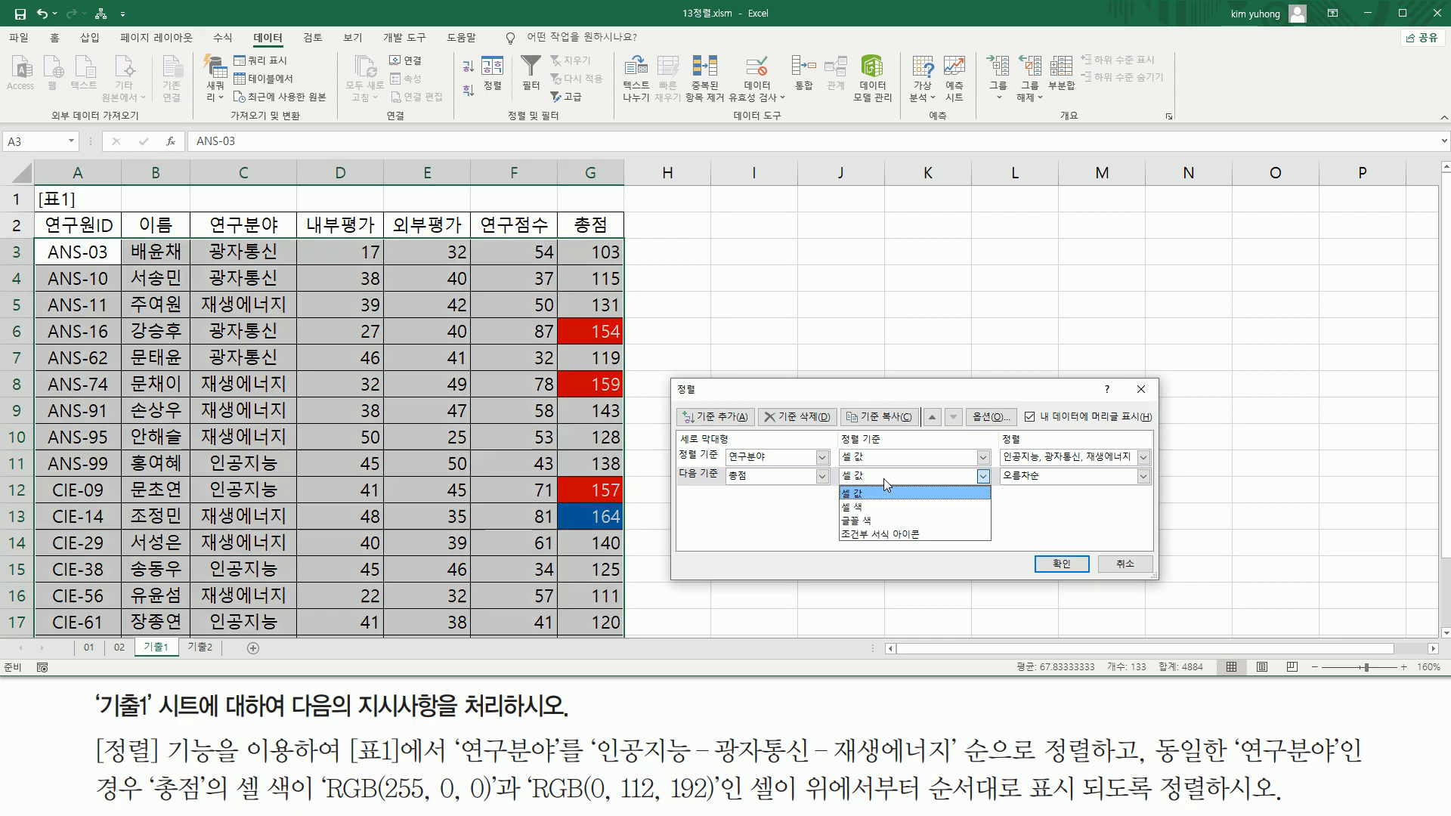
pyautogui.click(877, 499)
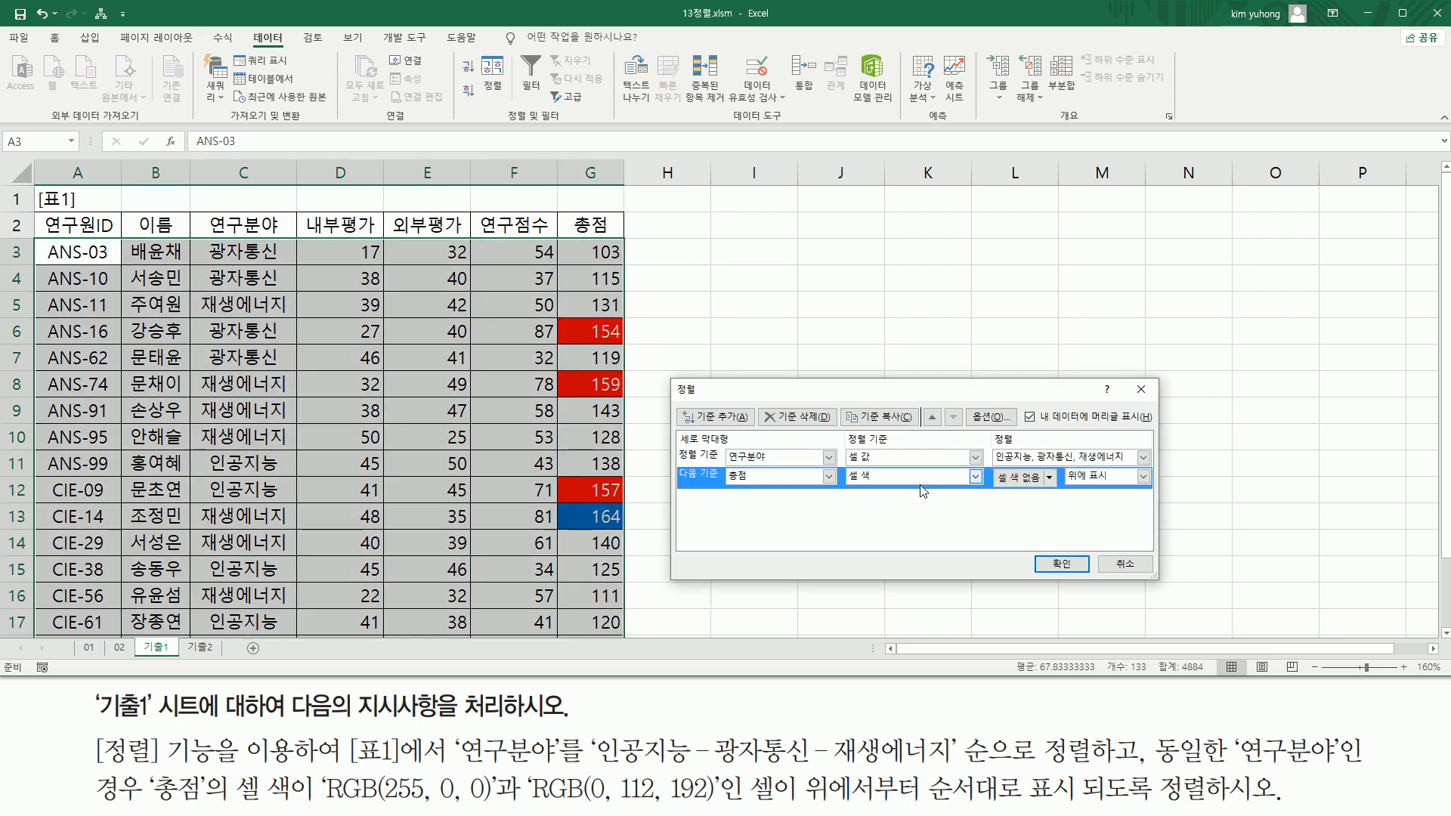
# Step: Set the cell colour of the second sort level on 총점 to red, RGB(255, 0, 0)
pyautogui.moveTo(1057, 493); pyautogui.dragTo(993, 467)
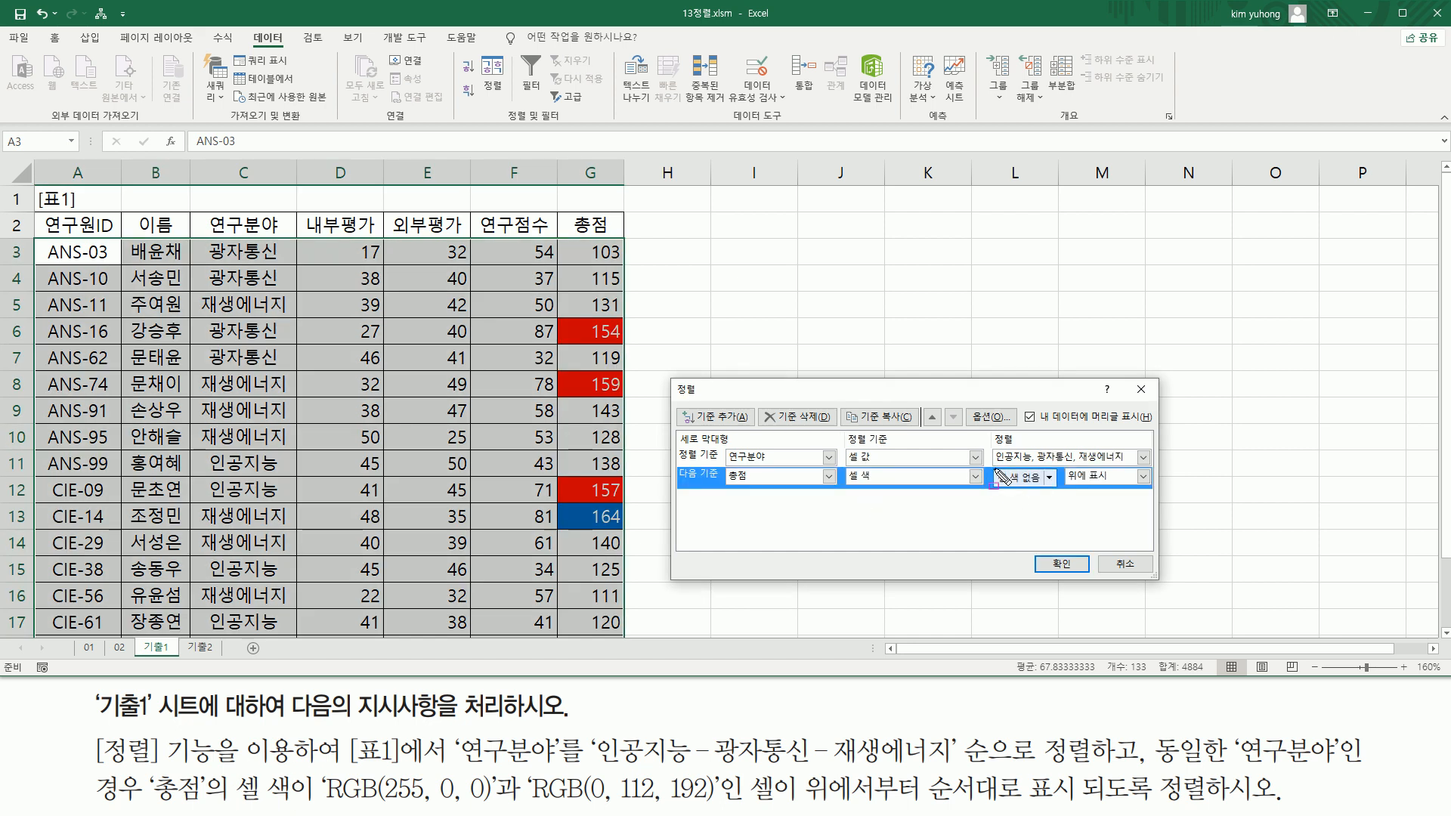
pyautogui.click(1058, 509)
pyautogui.click(1051, 479)
pyautogui.click(1051, 480)
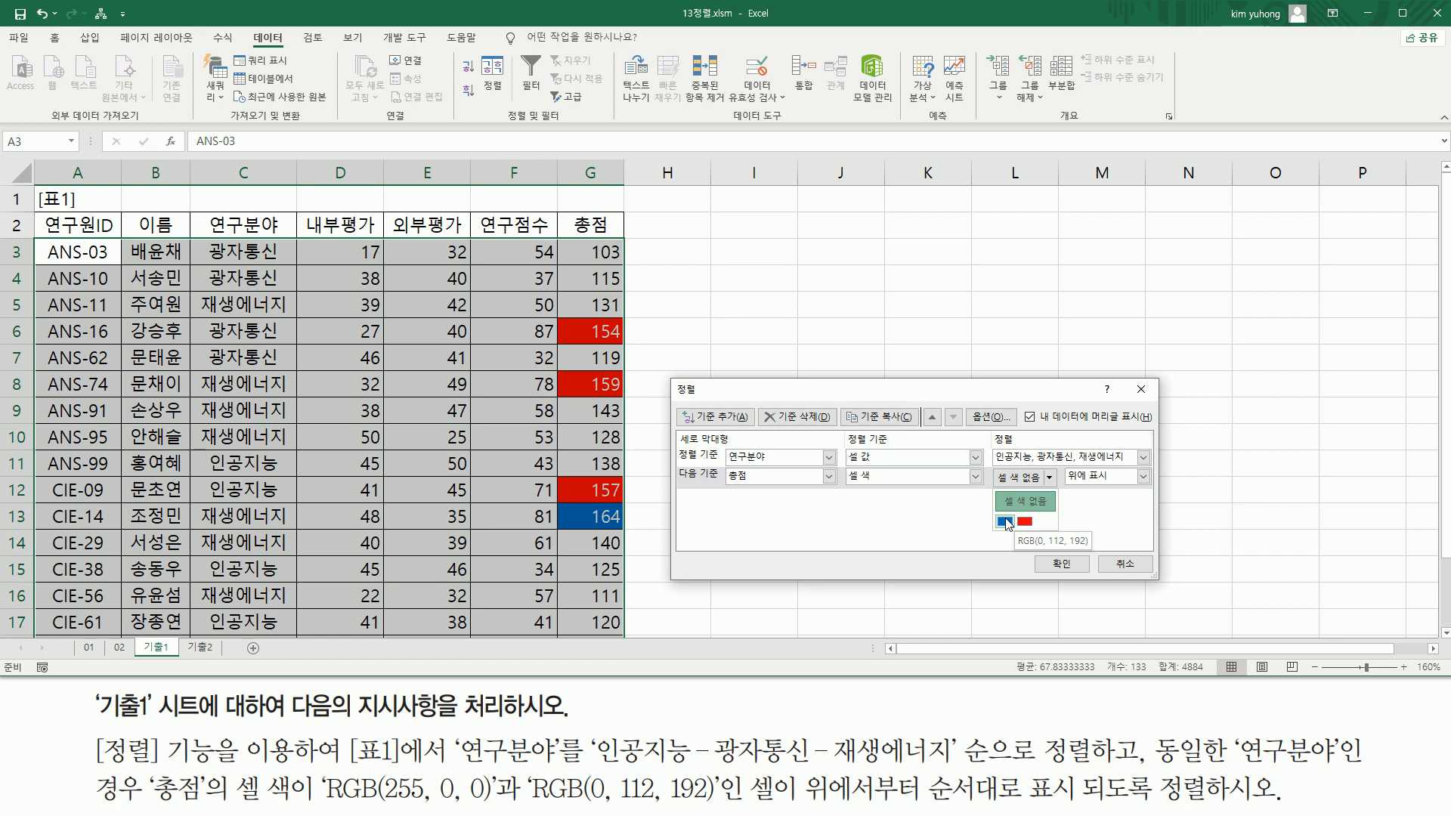
pyautogui.moveTo(390, 801); pyautogui.dragTo(491, 804)
pyautogui.press('Escape')
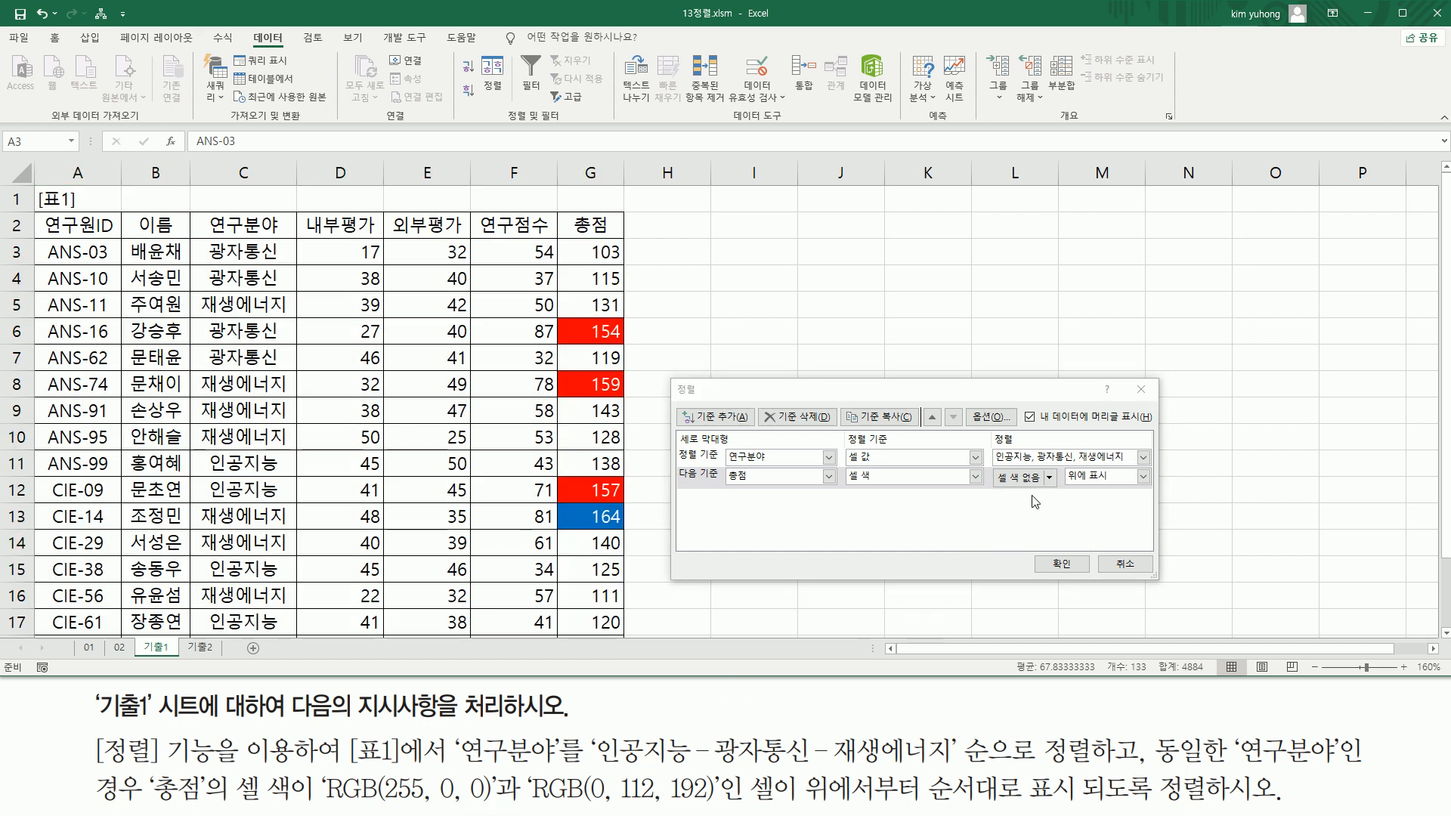
pyautogui.click(1050, 479)
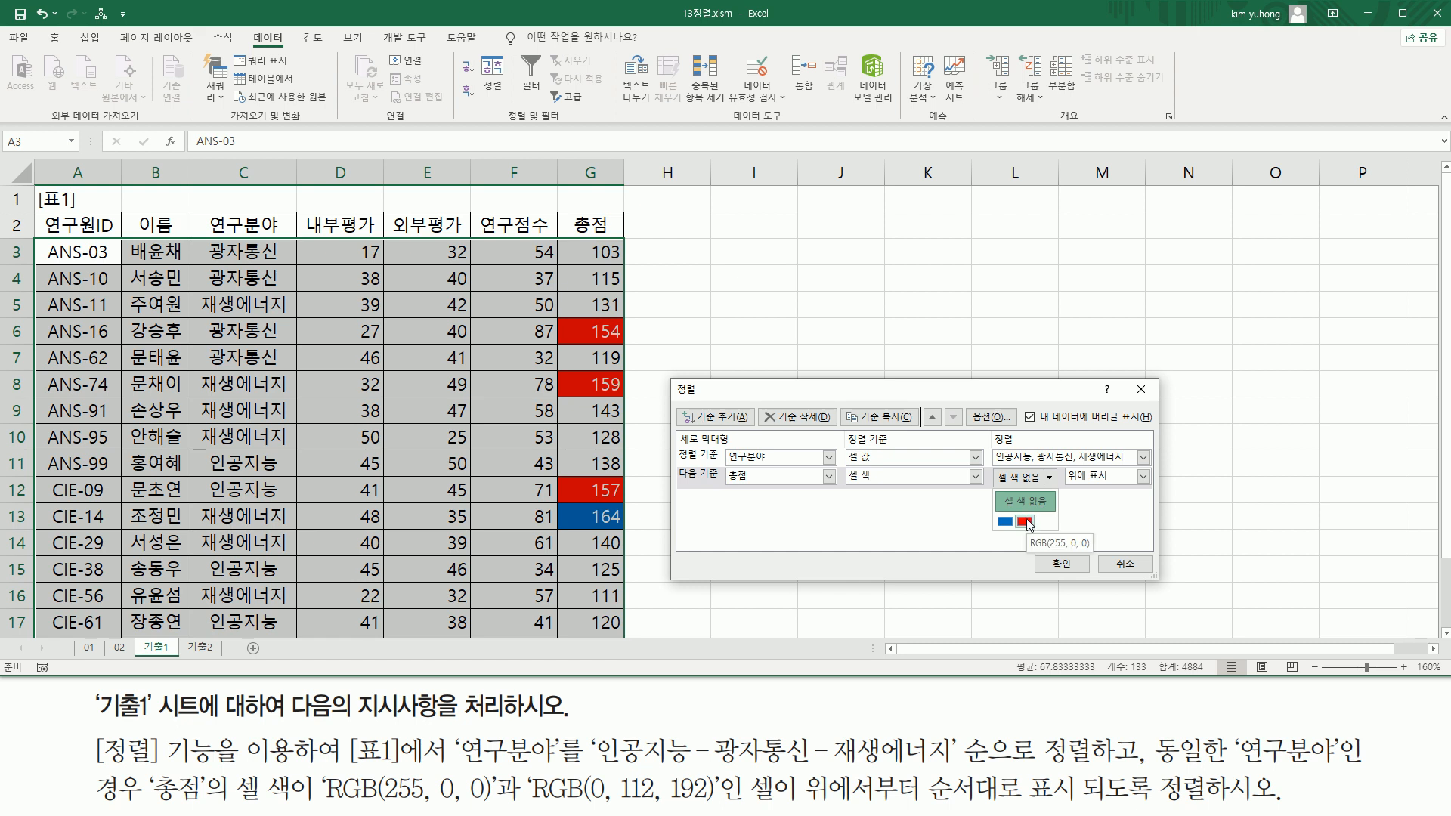
pyautogui.click(1025, 521)
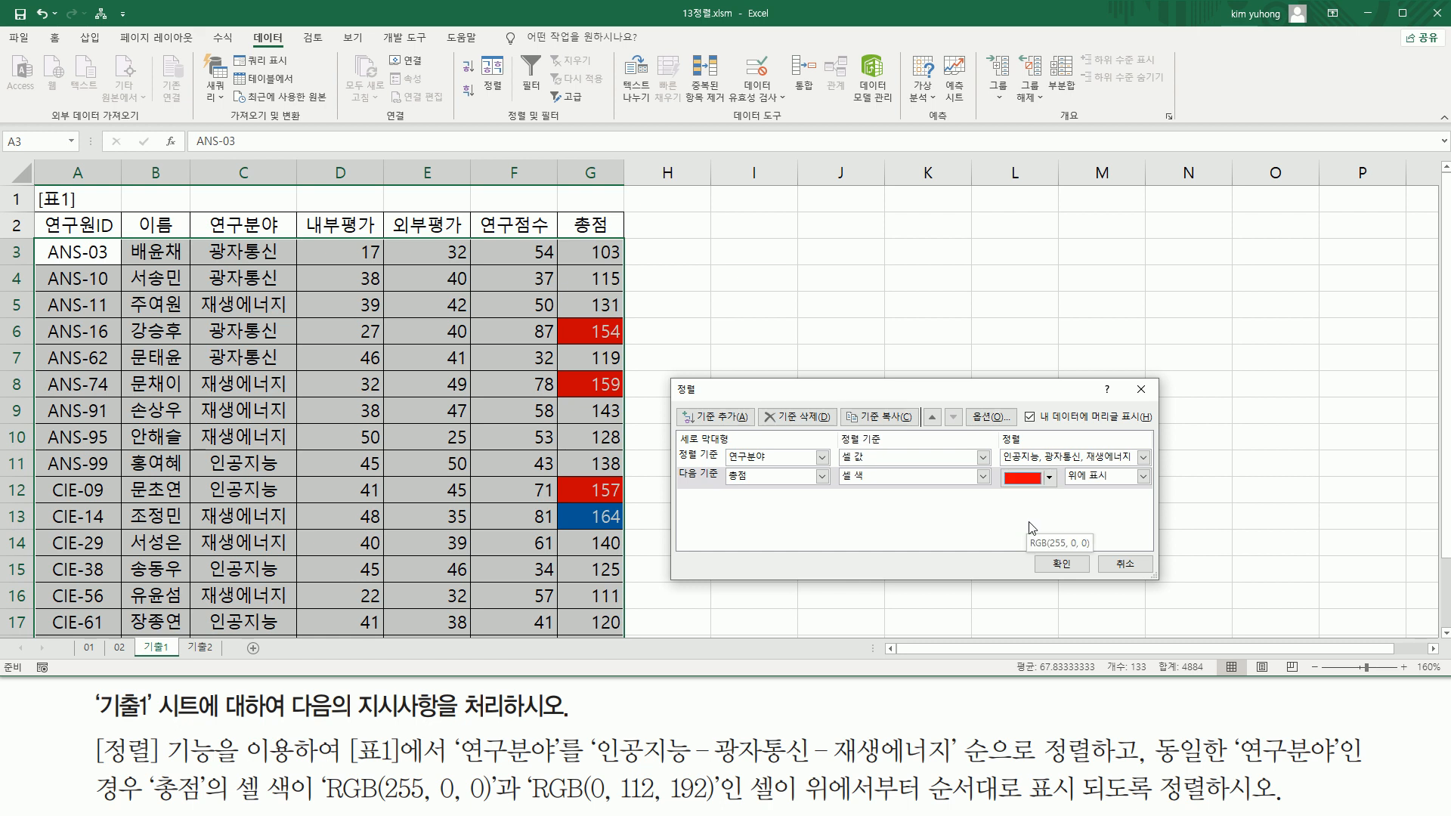
# Step: Add a third sort level on 총점 by 셀 색, using blue, RGB(0, 112, 192), with 위에 표시
pyautogui.click(713, 418)
pyautogui.click(767, 499)
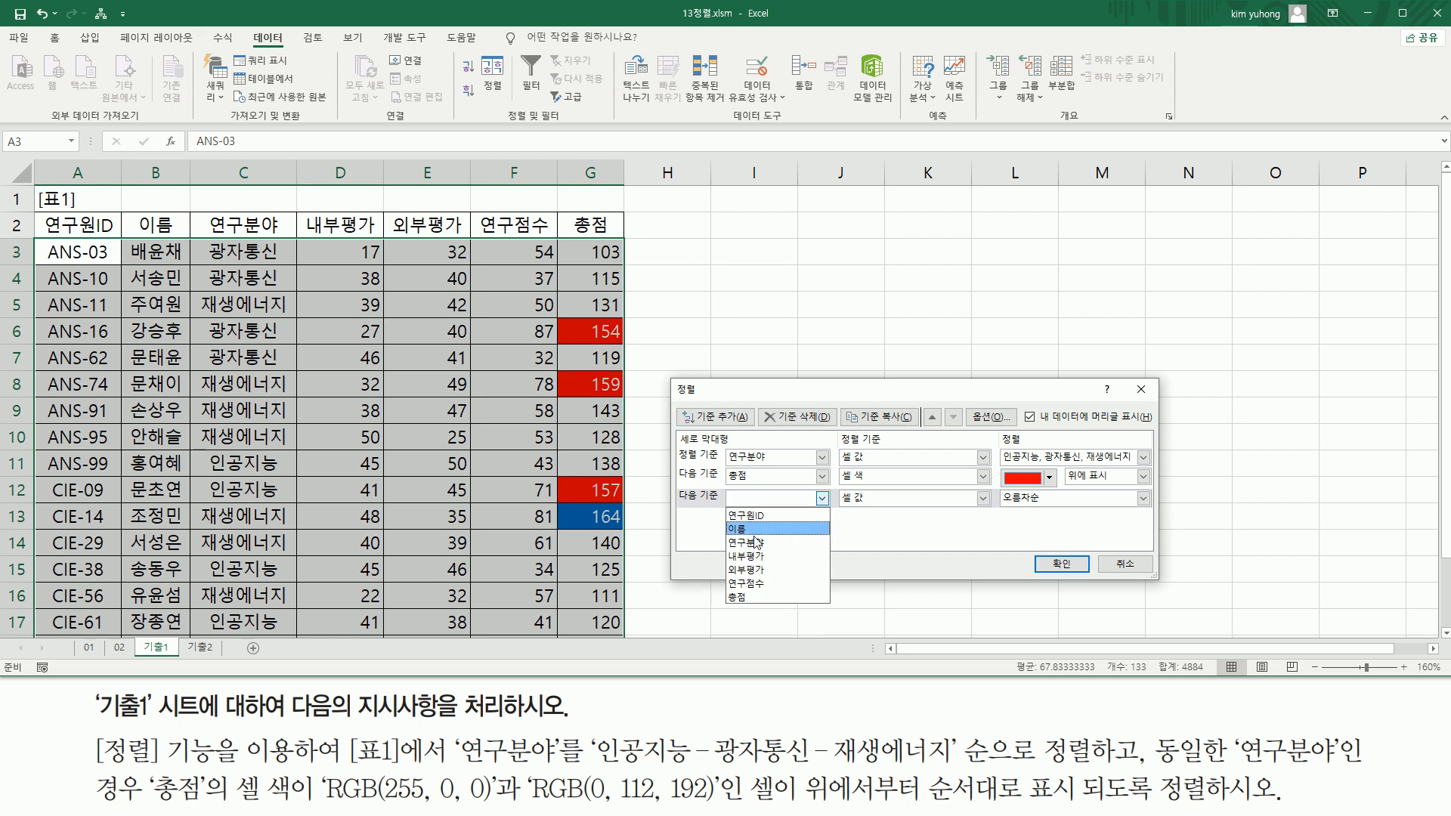
pyautogui.click(756, 598)
pyautogui.click(876, 499)
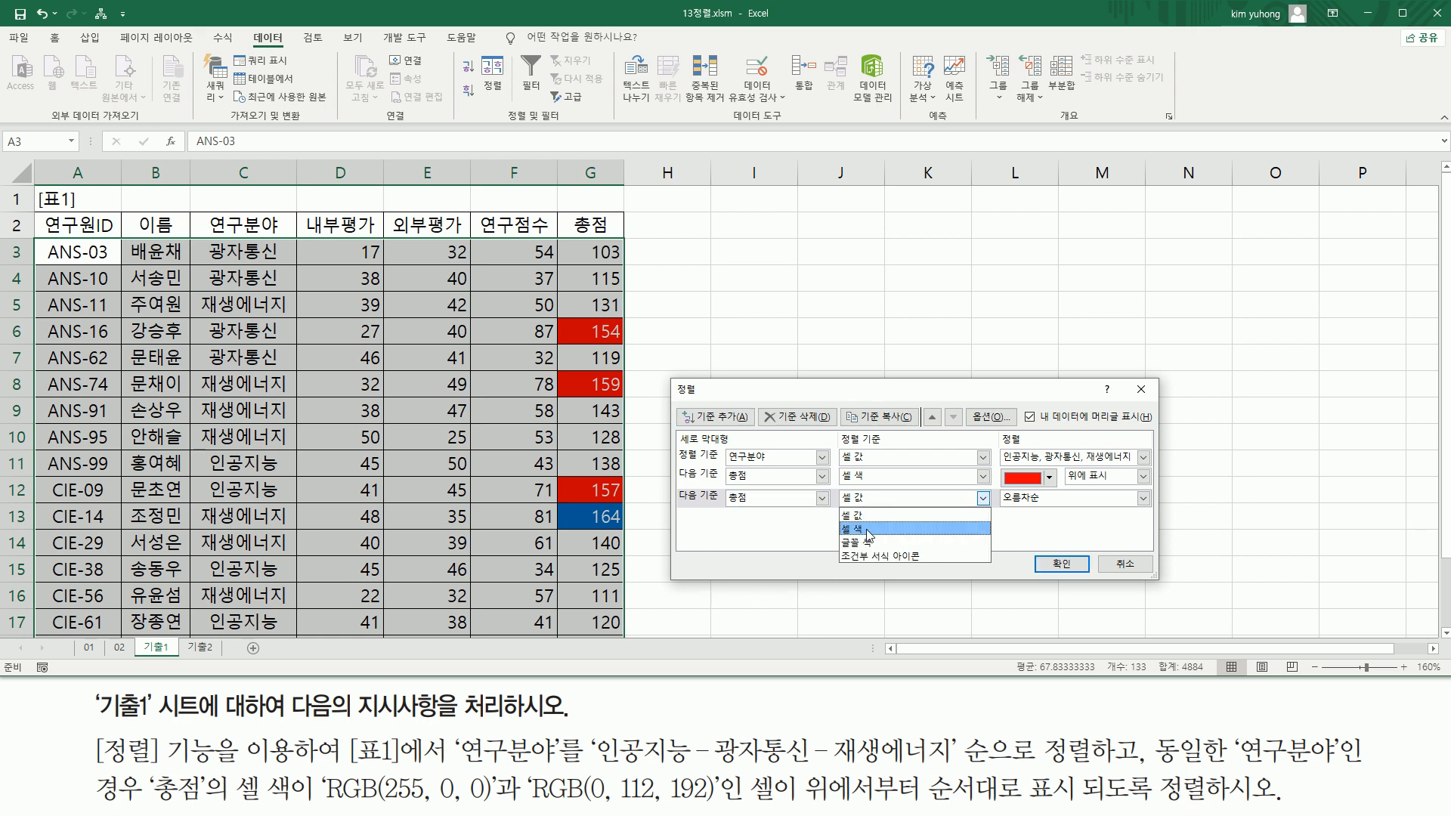
pyautogui.click(869, 529)
pyautogui.click(1049, 500)
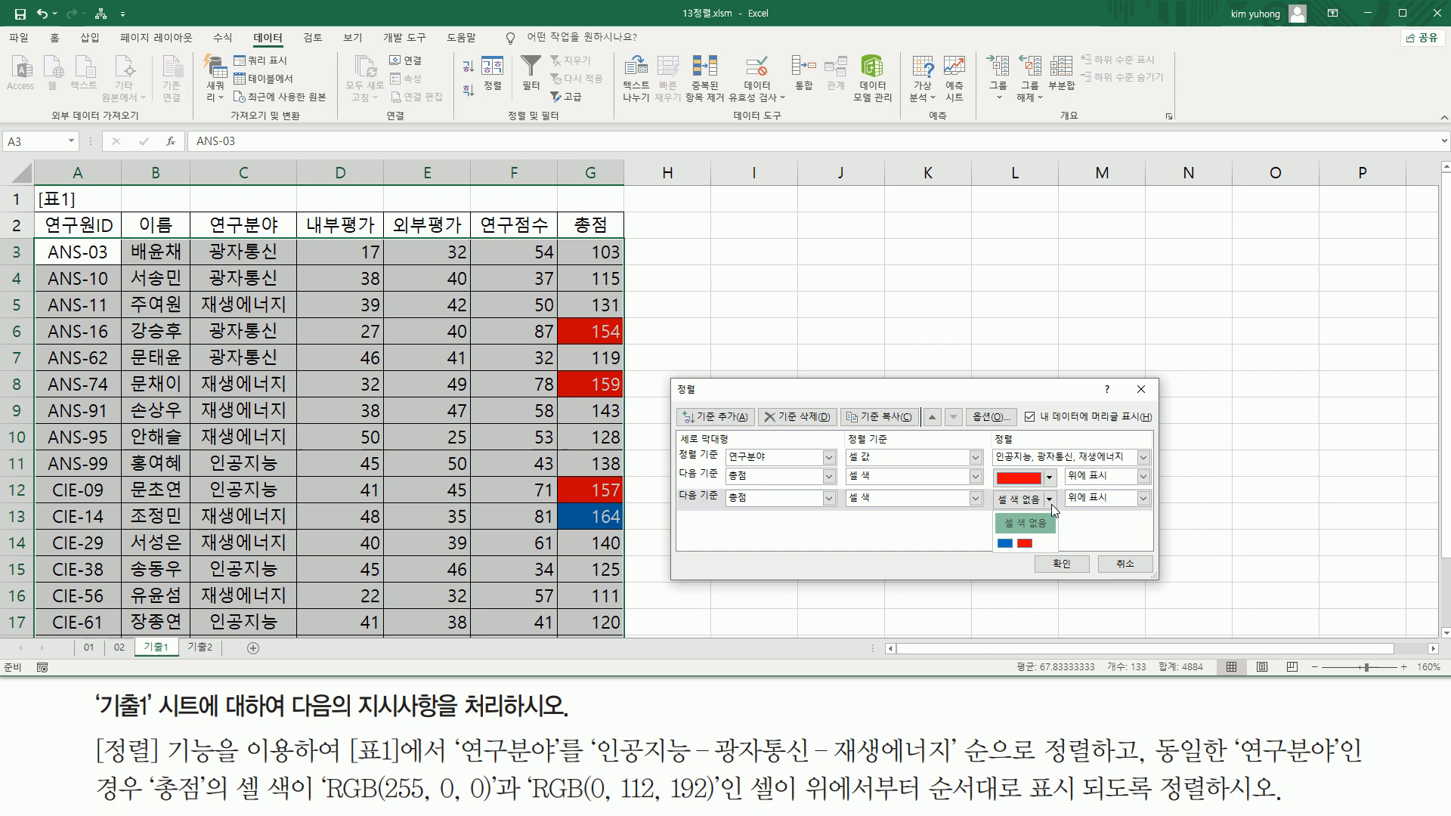
pyautogui.click(1005, 544)
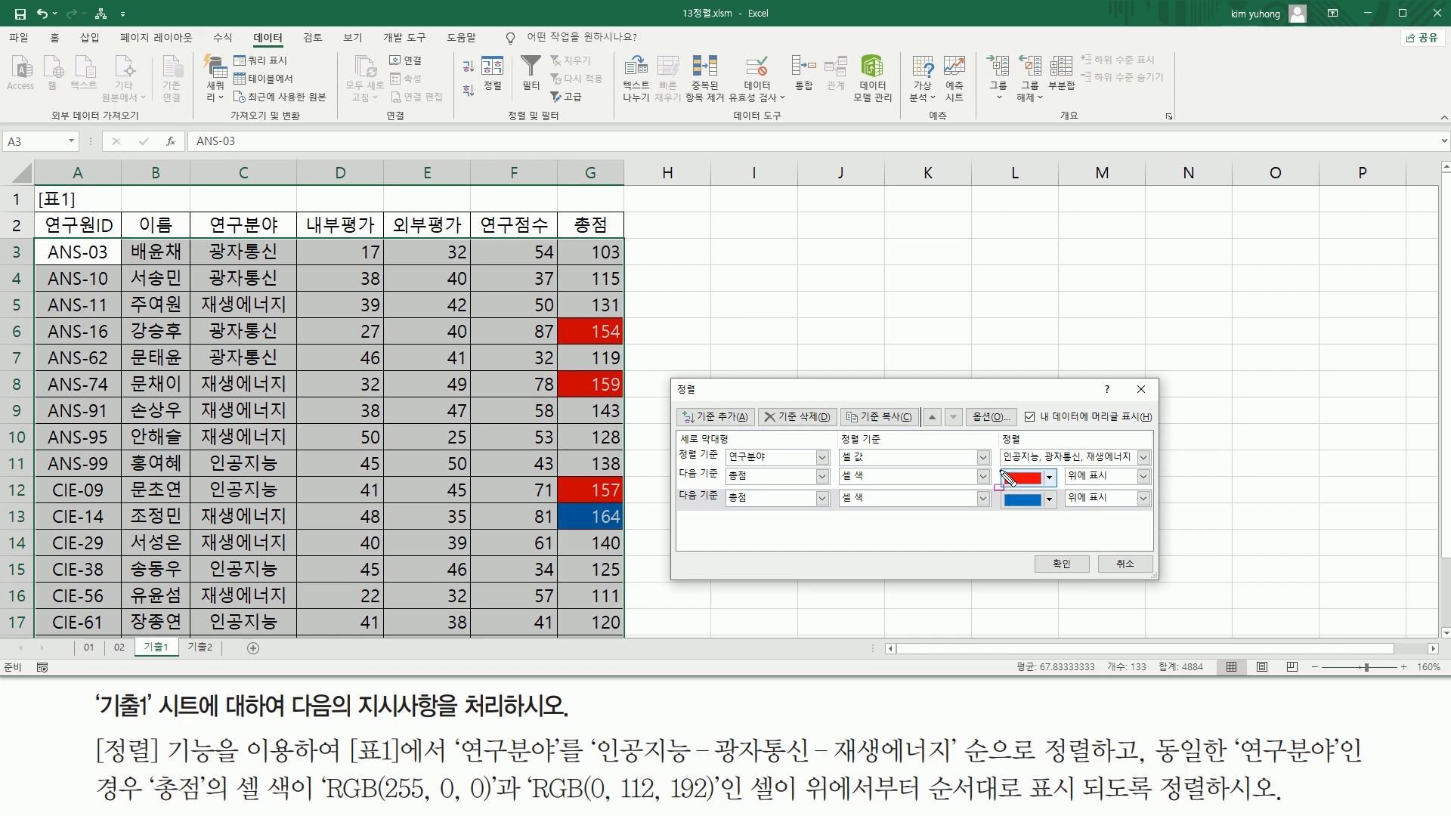
# Step: Review the three sort levels, their red and blue order and their display position against the written instructions
pyautogui.moveTo(1005, 472); pyautogui.dragTo(1057, 491)
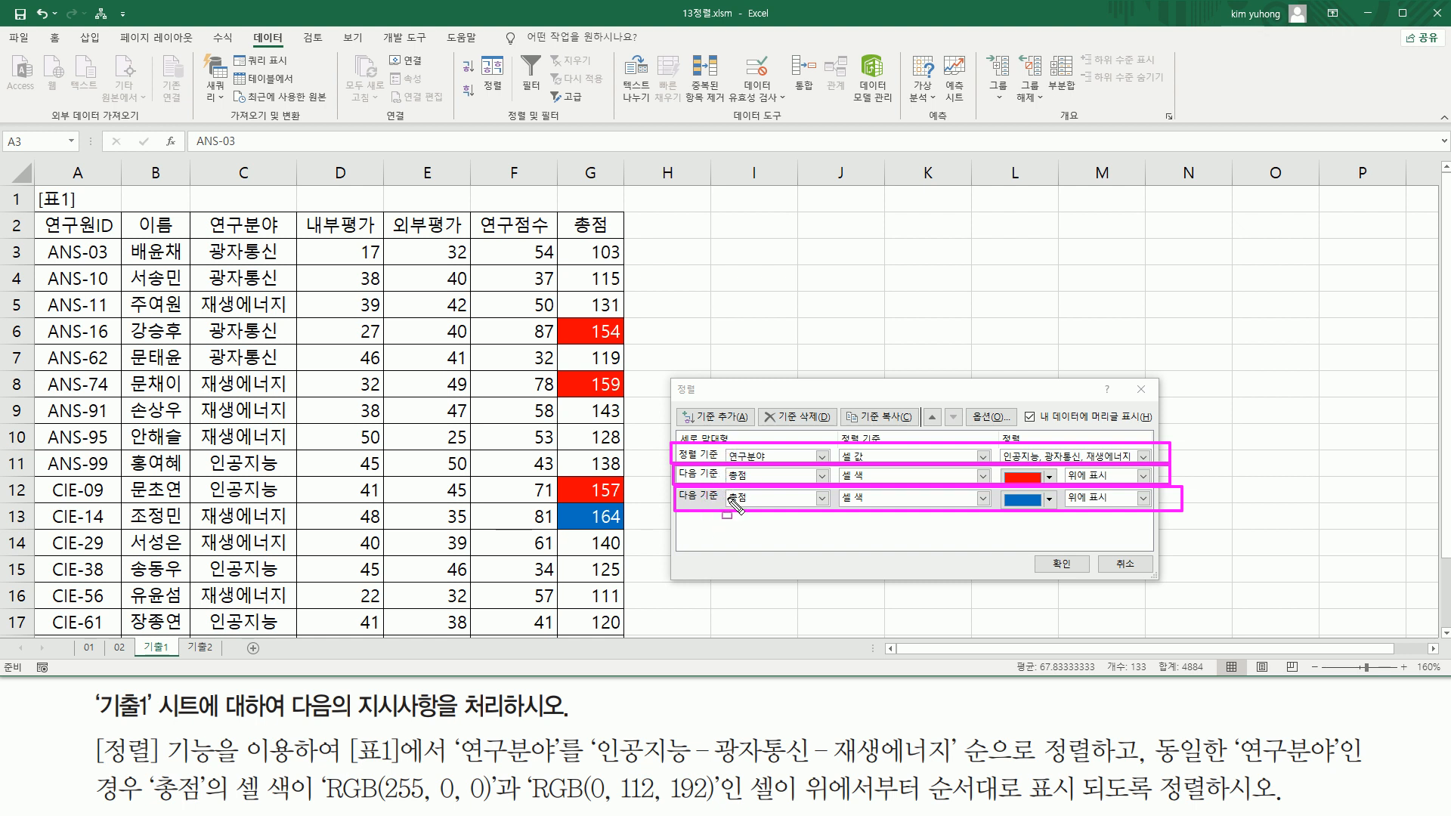
pyautogui.moveTo(997, 466); pyautogui.dragTo(1063, 510)
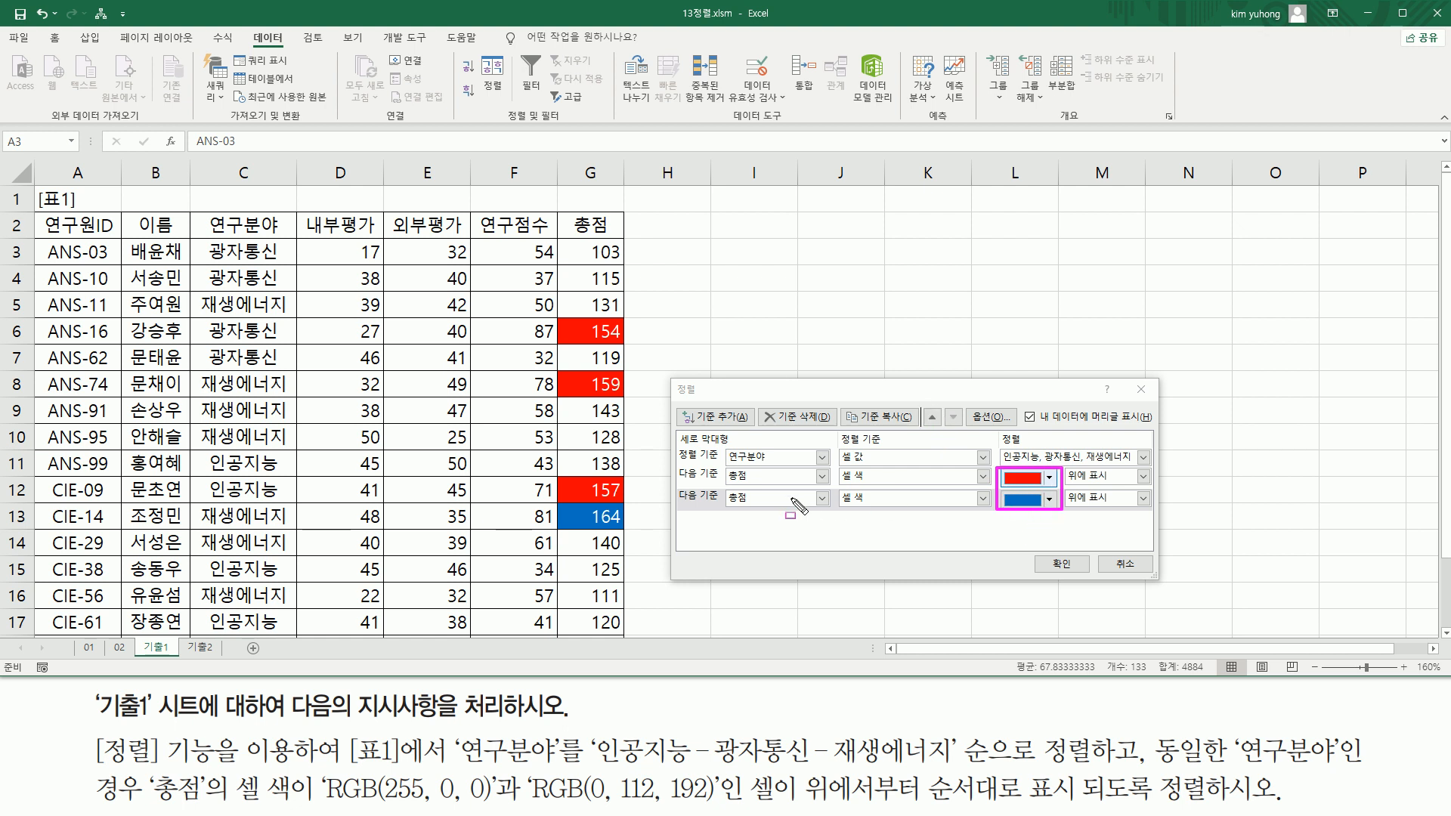
pyautogui.click(689, 477)
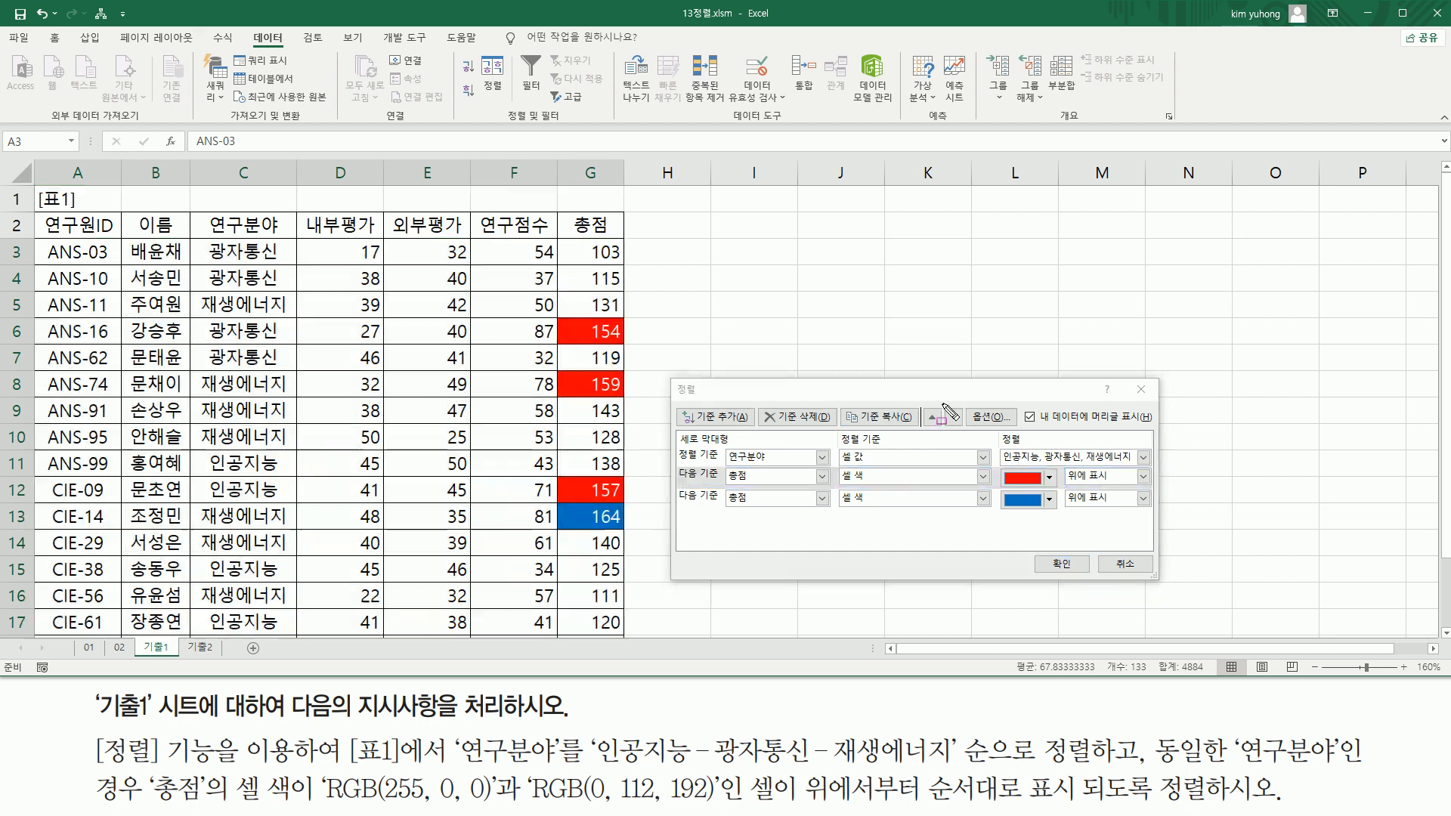
pyautogui.moveTo(923, 402); pyautogui.dragTo(967, 430)
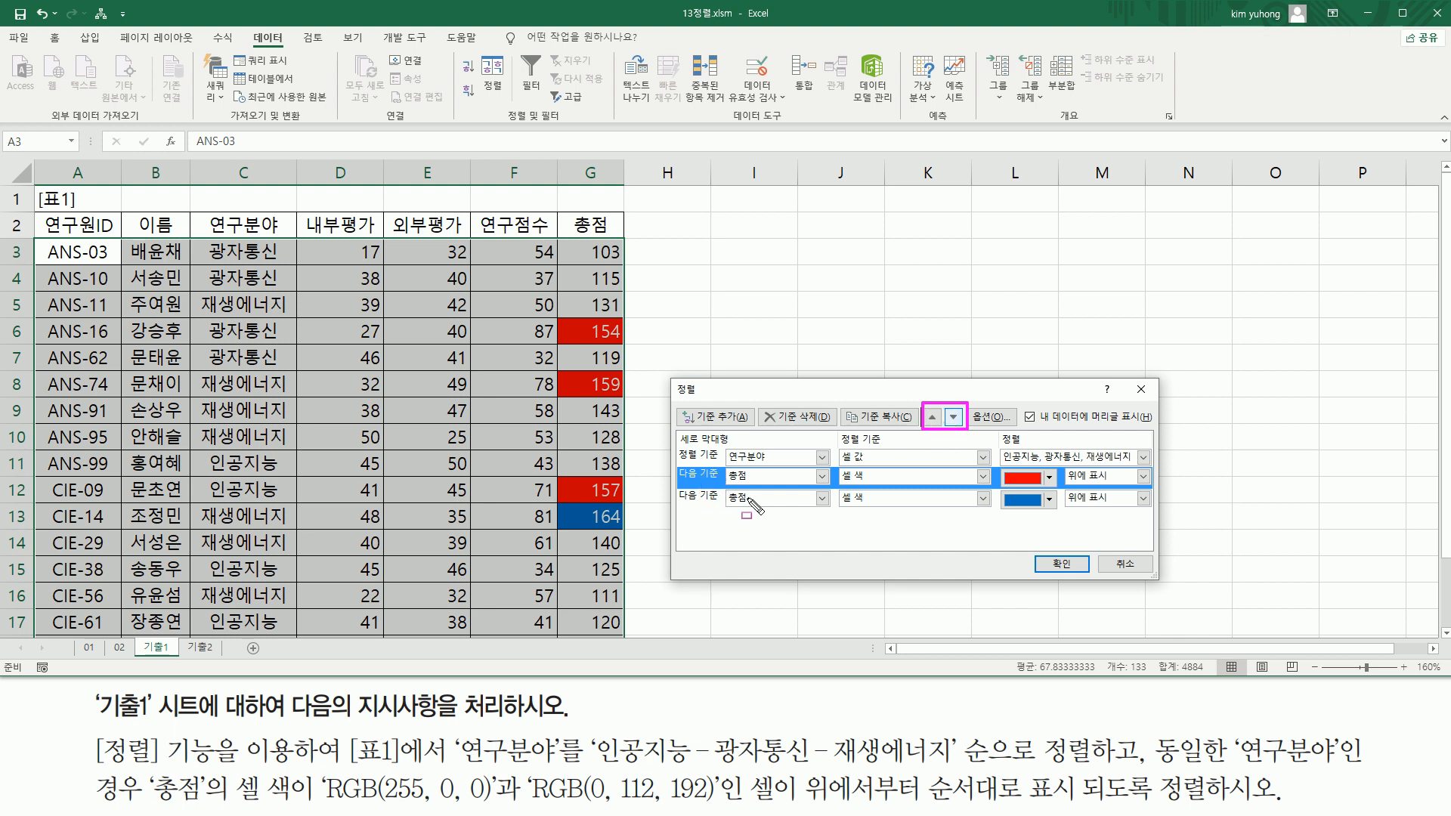
pyautogui.moveTo(673, 445); pyautogui.dragTo(1163, 519)
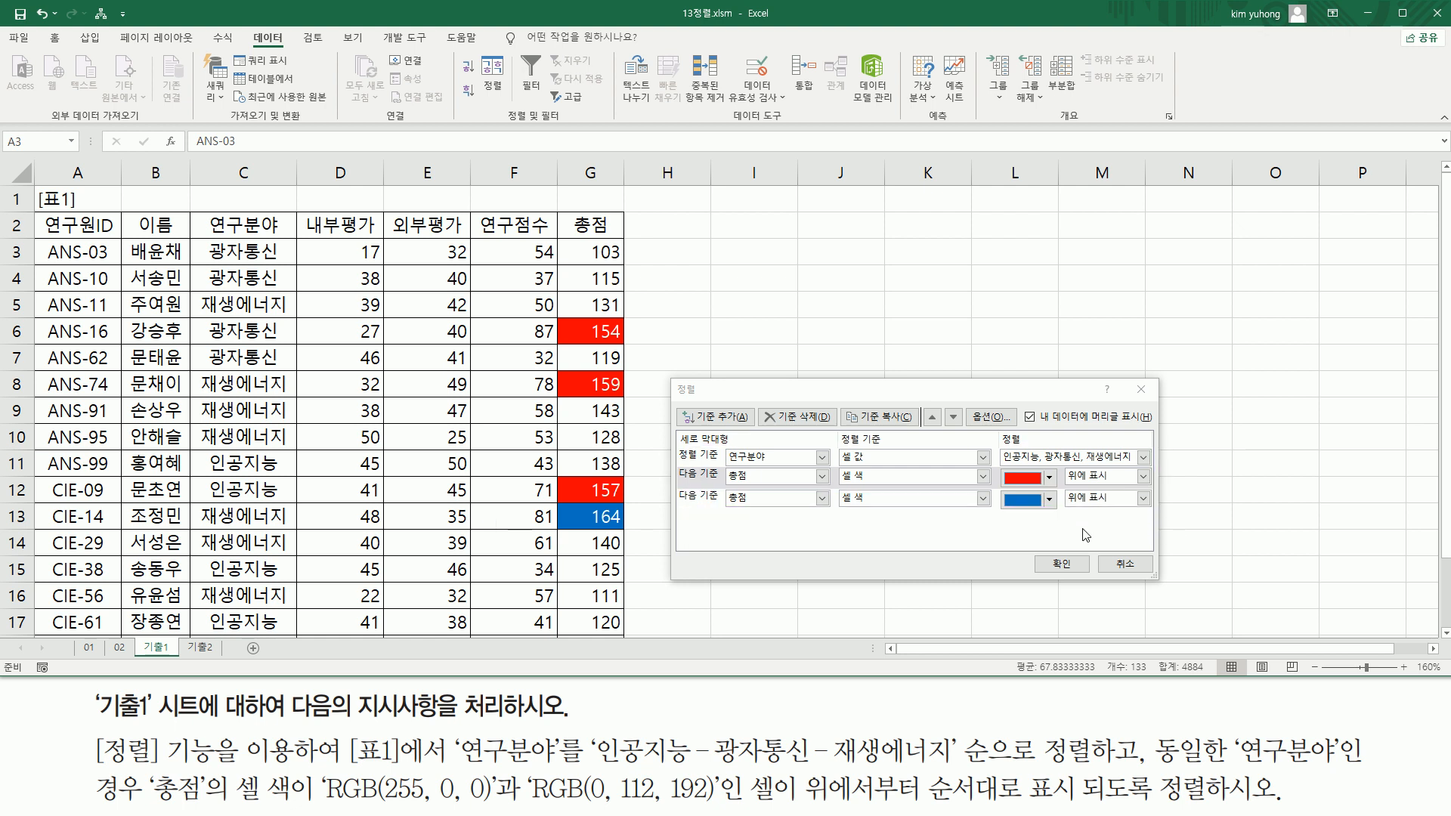
pyautogui.press('Escape')
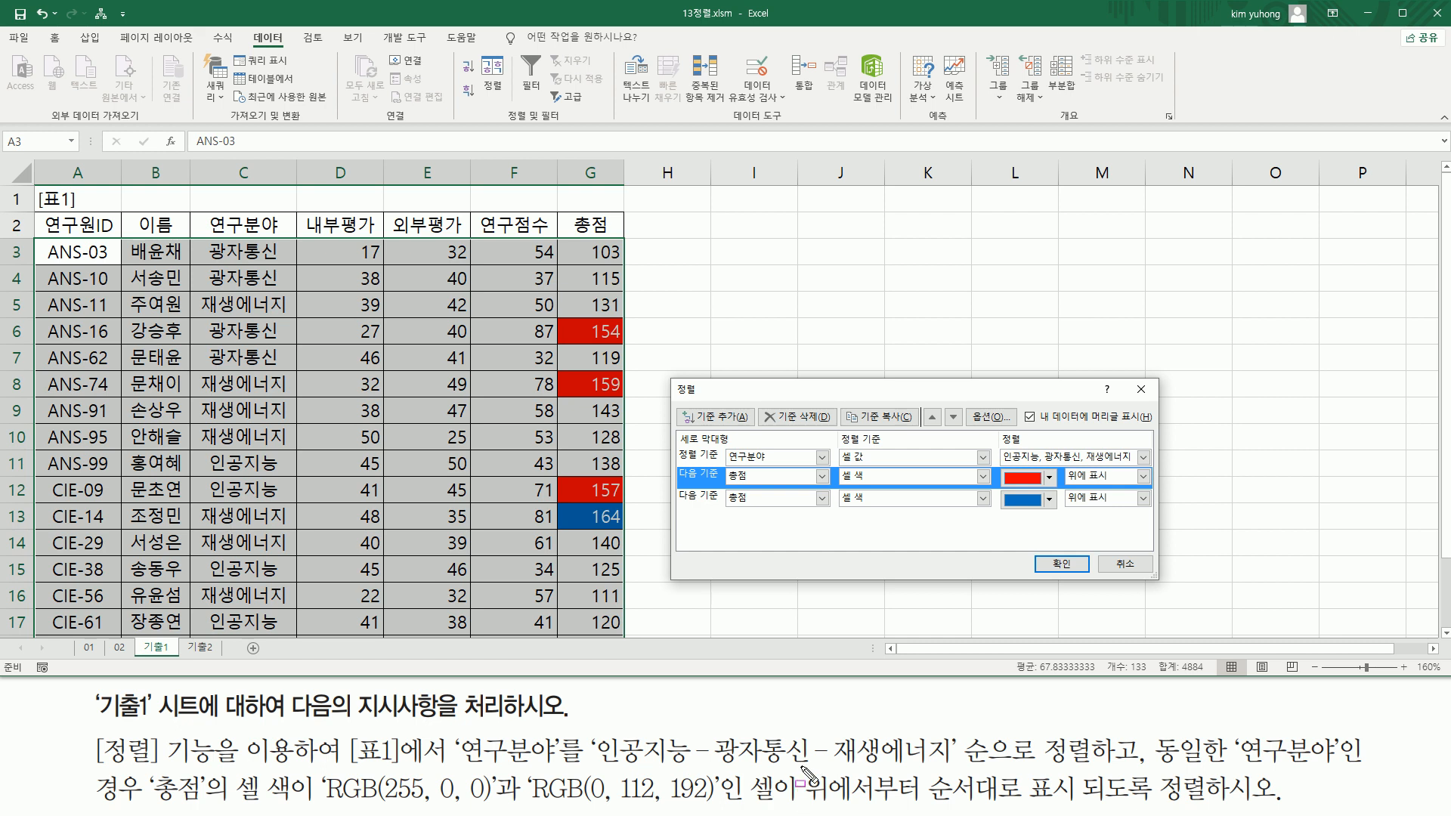
pyautogui.moveTo(801, 778)
pyautogui.mouseDown()
pyautogui.moveTo(869, 809)
pyautogui.moveTo(1214, 808)
pyautogui.mouseUp()
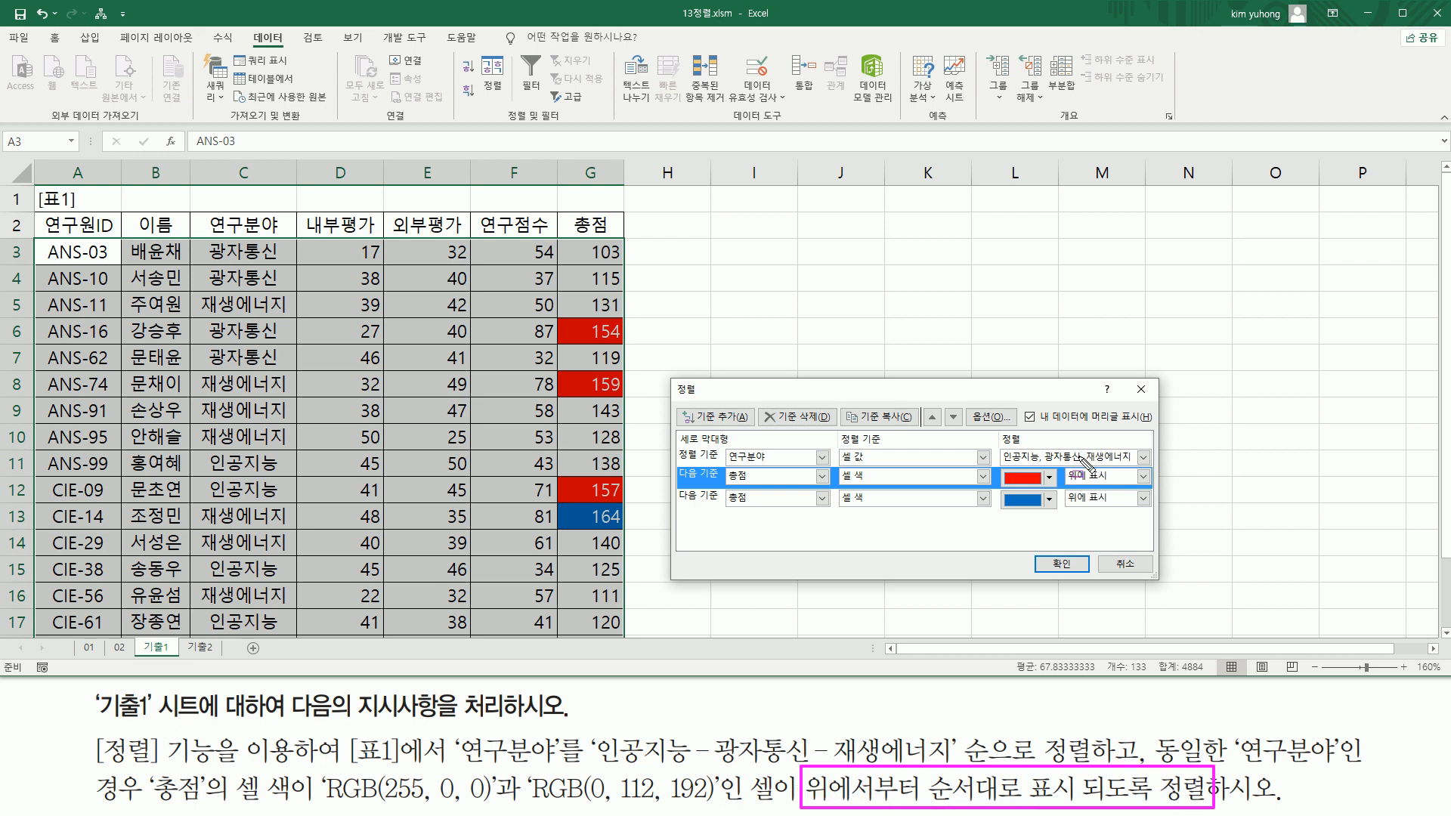
pyautogui.moveTo(1066, 465); pyautogui.dragTo(1114, 507)
pyautogui.press('Escape')
# Step: Keep the red 총점 level at 위에 표시 and apply the three-level sort to the table
pyautogui.click(1124, 478)
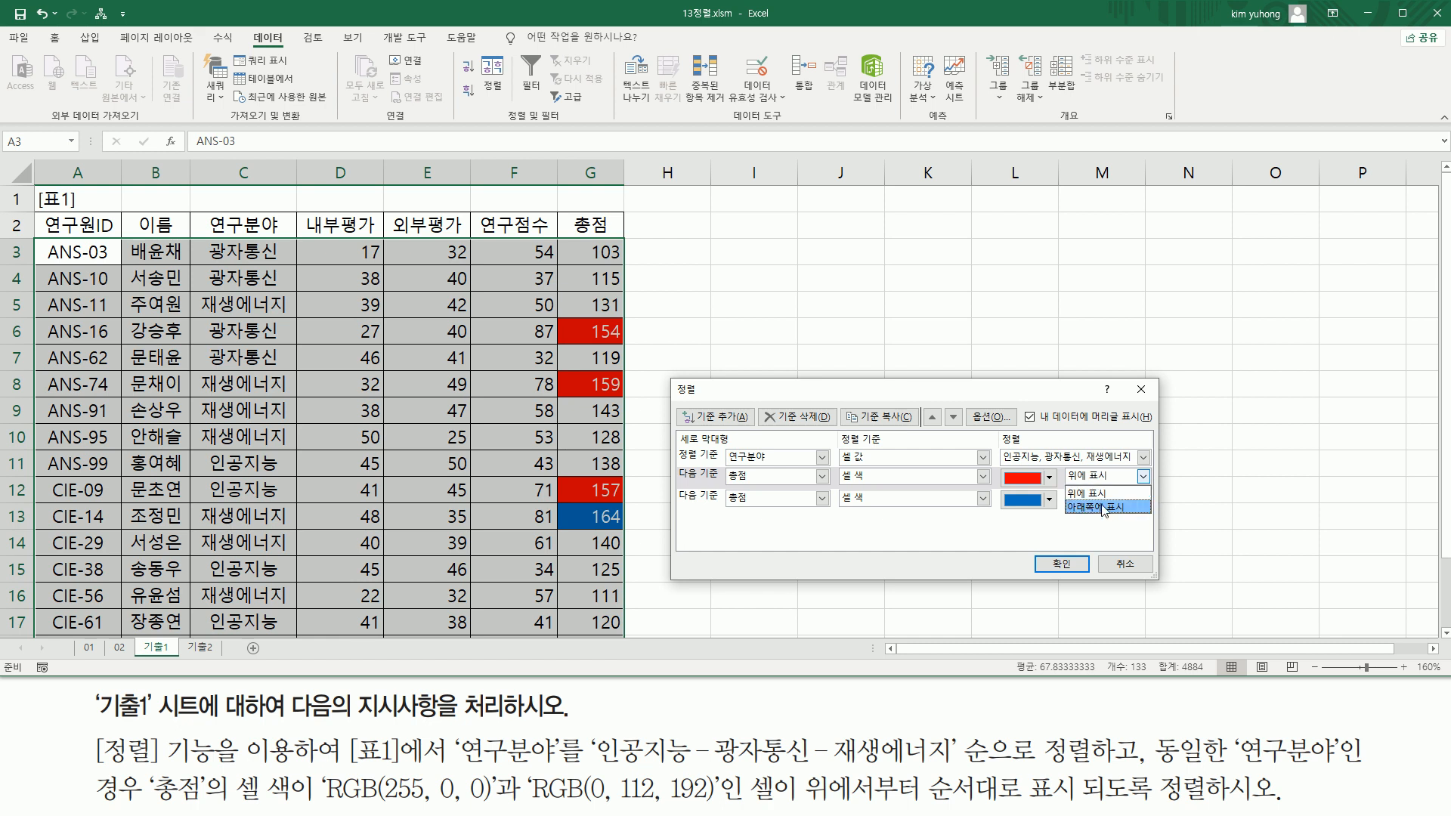
pyautogui.click(1037, 530)
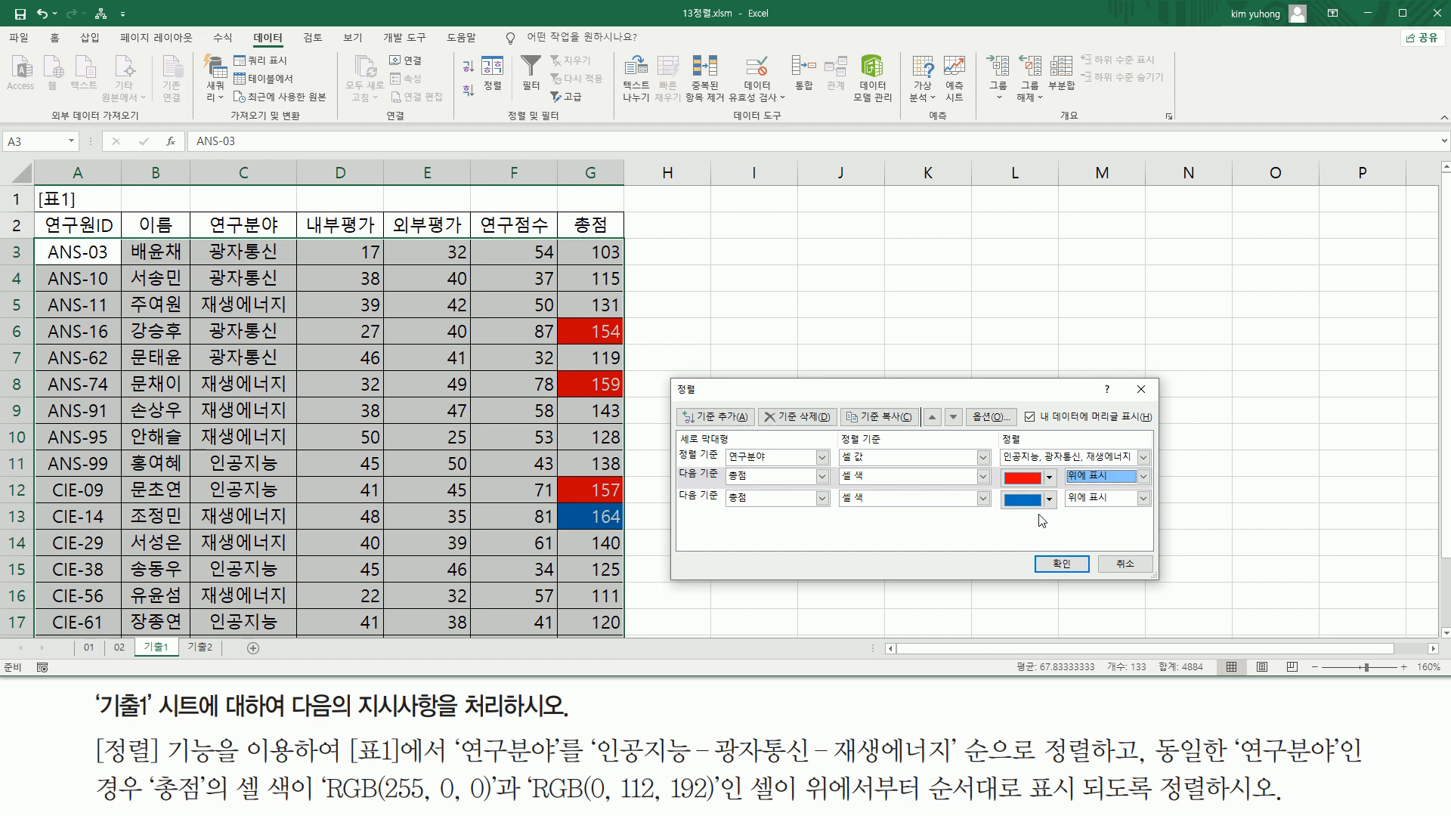
pyautogui.click(1006, 508)
pyautogui.click(1062, 567)
pyautogui.click(1062, 567)
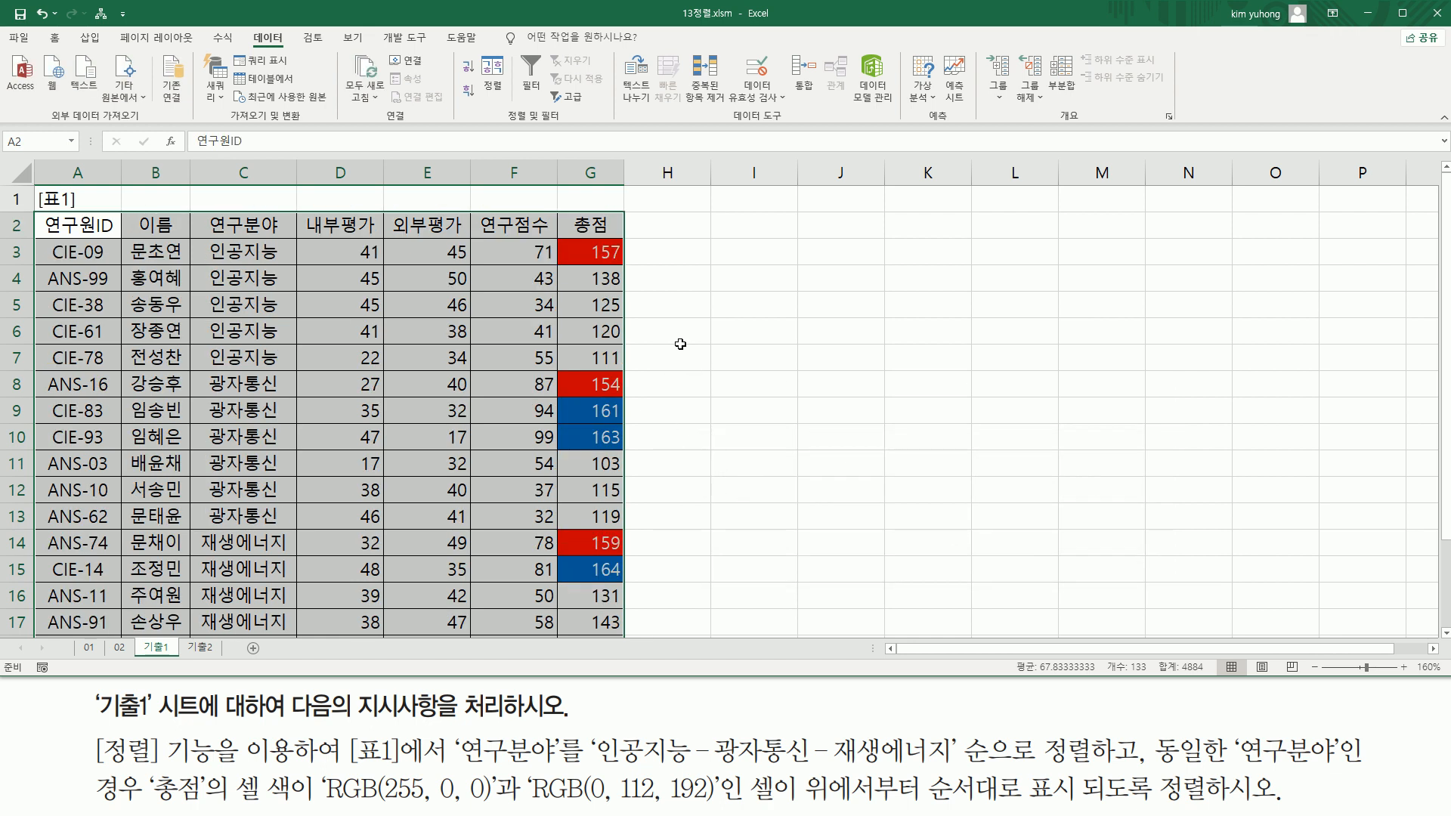
# Step: Examine the sorted table for the 연구분야 group order and the red and blue 총점 cells within each group
pyautogui.click(1445, 633)
pyautogui.click(1445, 634)
pyautogui.moveTo(204, 186)
pyautogui.mouseDown()
pyautogui.moveTo(231, 261)
pyautogui.moveTo(366, 314)
pyautogui.moveTo(661, 318)
pyautogui.mouseUp()
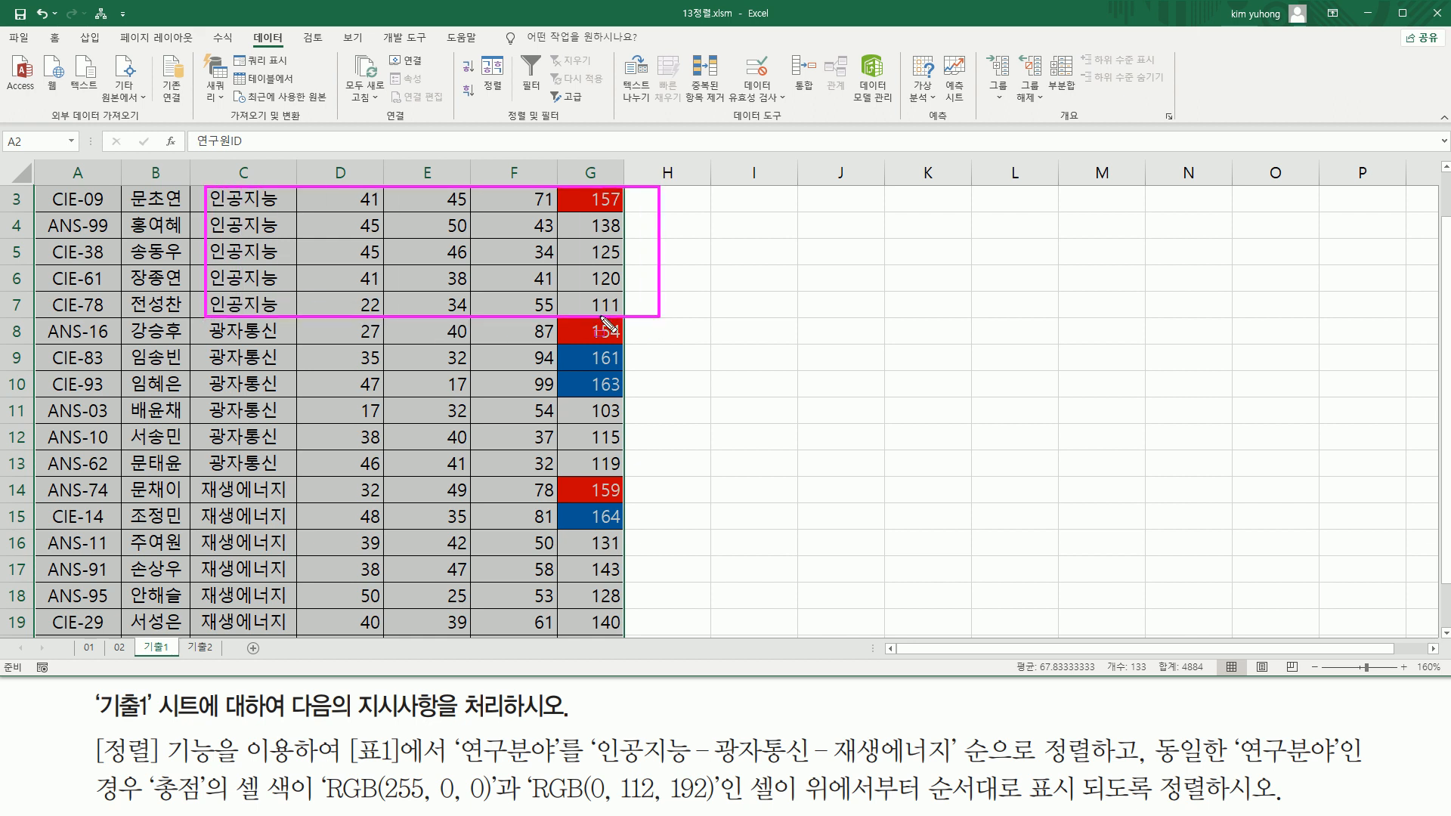
pyautogui.moveTo(197, 320)
pyautogui.mouseDown()
pyautogui.moveTo(690, 491)
pyautogui.moveTo(720, 475)
pyautogui.mouseUp()
pyautogui.moveTo(195, 477)
pyautogui.mouseDown()
pyautogui.moveTo(499, 646)
pyautogui.moveTo(722, 656)
pyautogui.moveTo(741, 641)
pyautogui.mouseUp()
pyautogui.moveTo(563, 182); pyautogui.dragTo(648, 215)
pyautogui.moveTo(558, 318); pyautogui.dragTo(677, 344)
pyautogui.moveTo(559, 344); pyautogui.dragTo(637, 400)
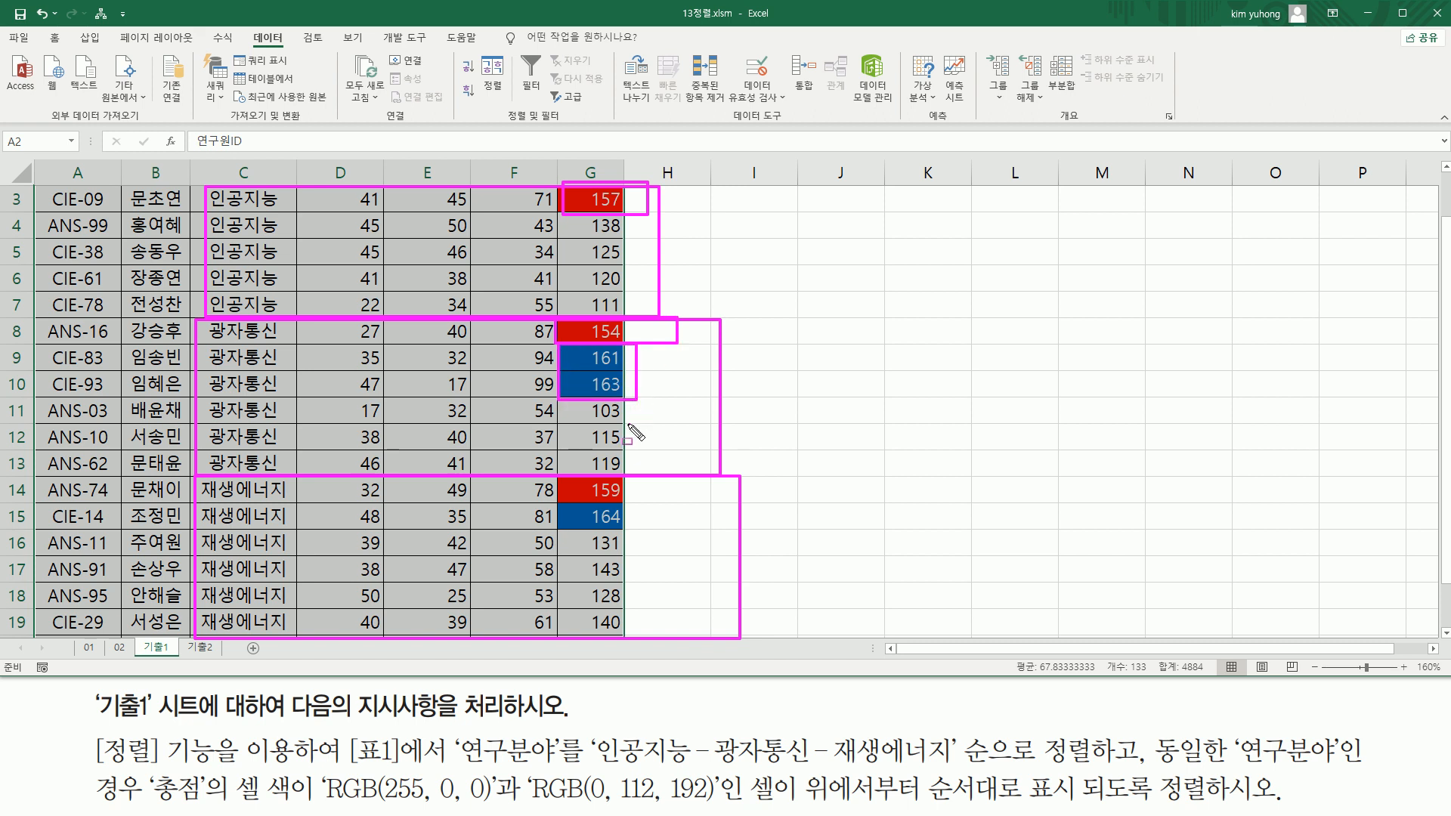
pyautogui.moveTo(556, 471); pyautogui.dragTo(646, 499)
pyautogui.moveTo(557, 505); pyautogui.dragTo(656, 527)
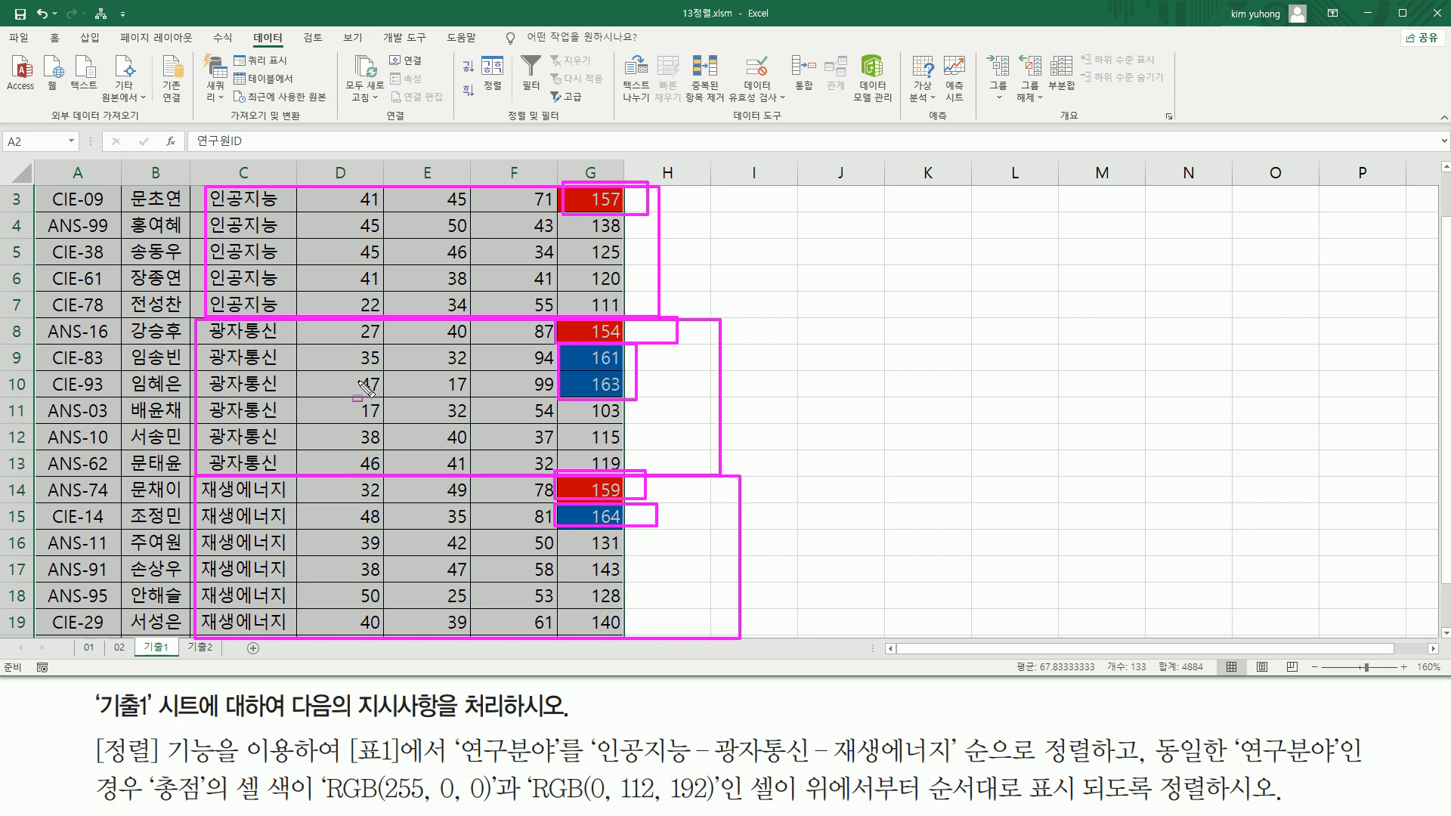
pyautogui.press('Escape')
pyautogui.click(403, 367)
pyautogui.scroll(1, 403, 367)
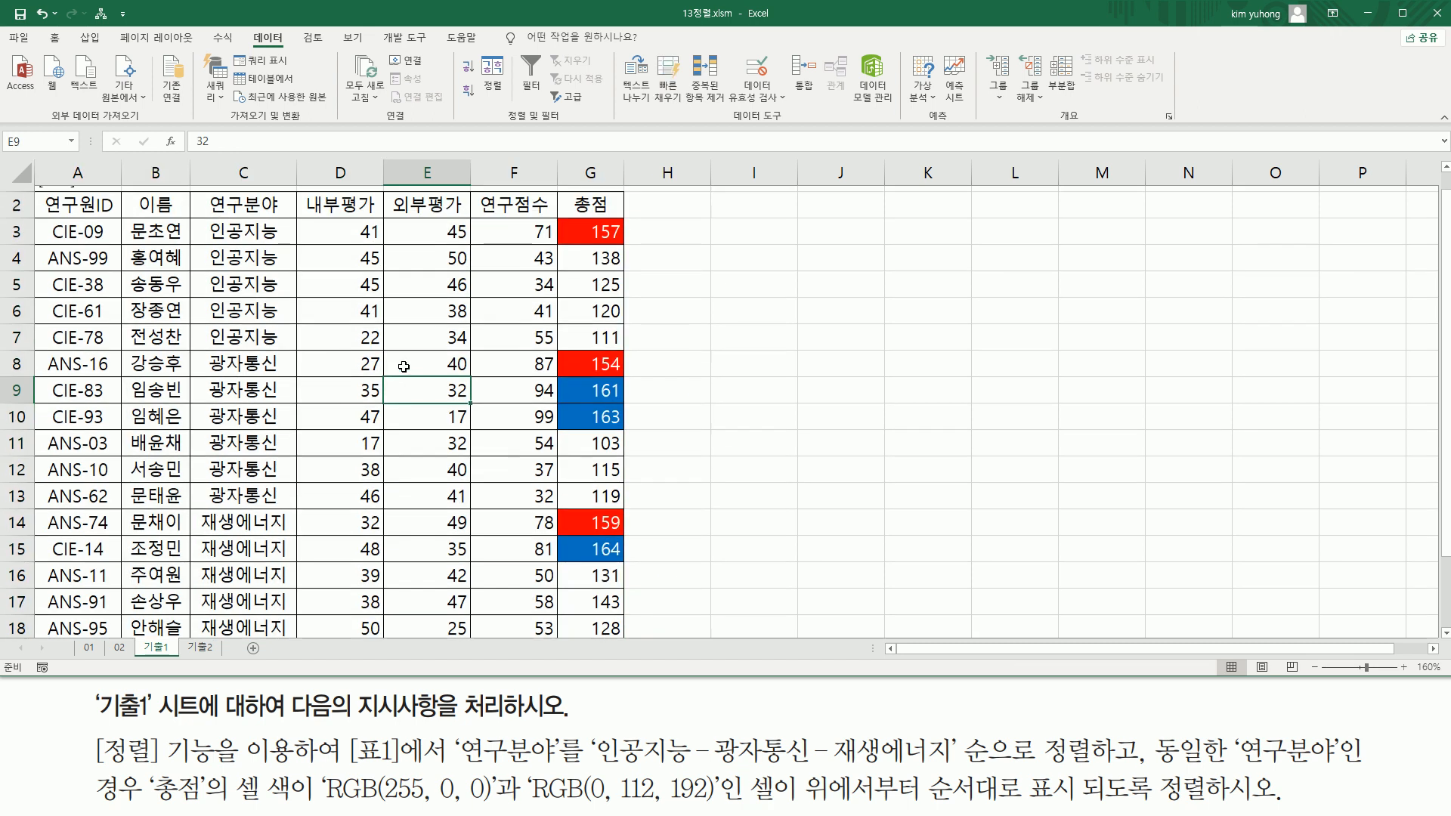